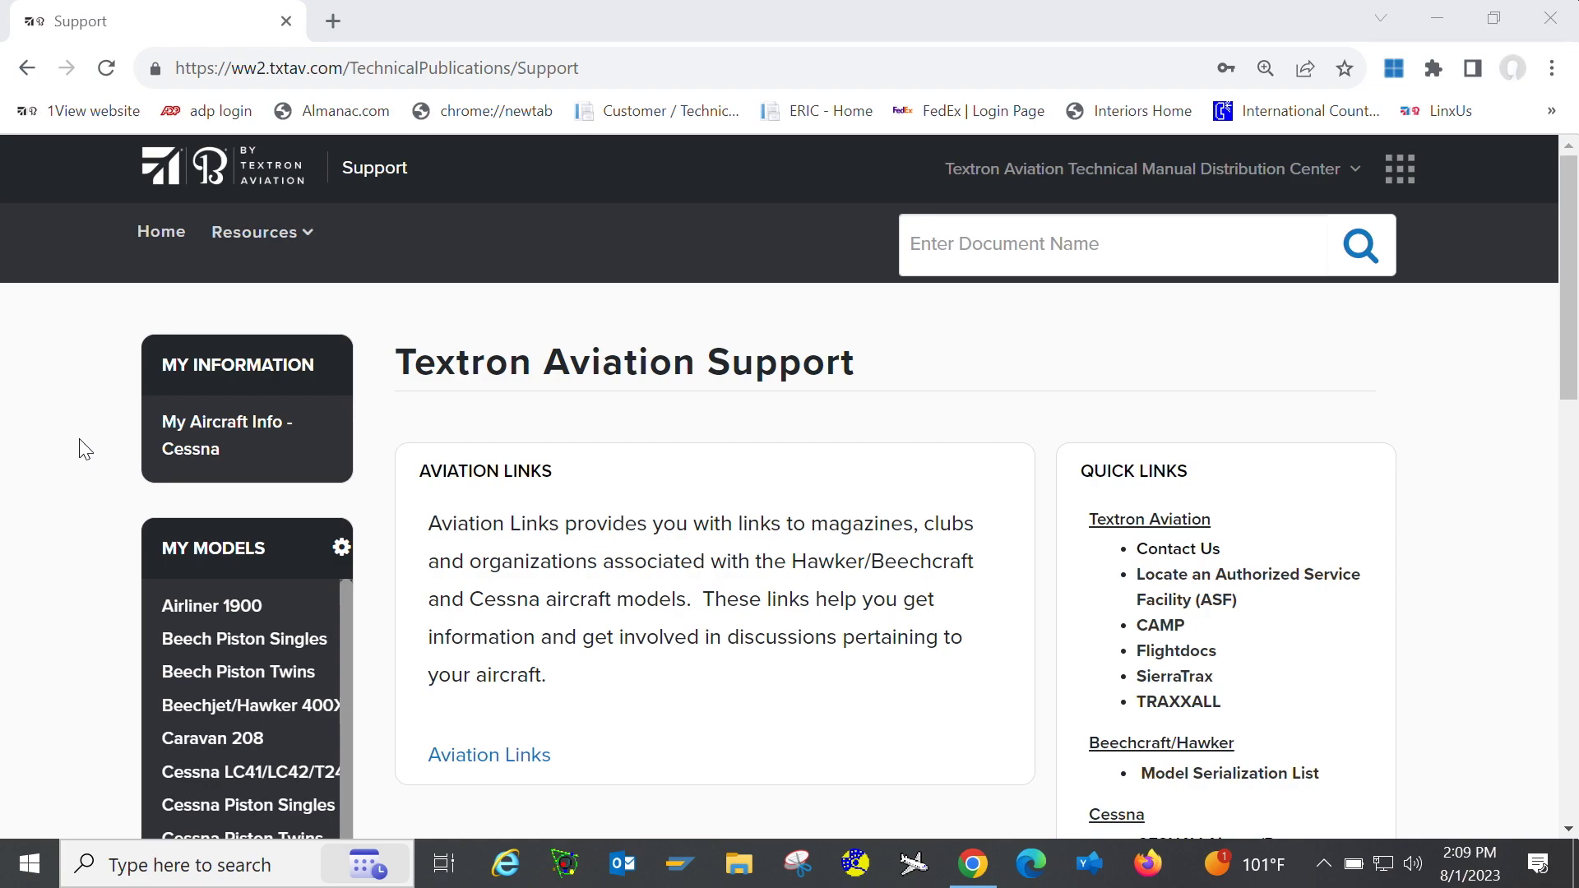
pyautogui.scroll(-1, 34, 475)
pyautogui.scroll(-2, 34, 475)
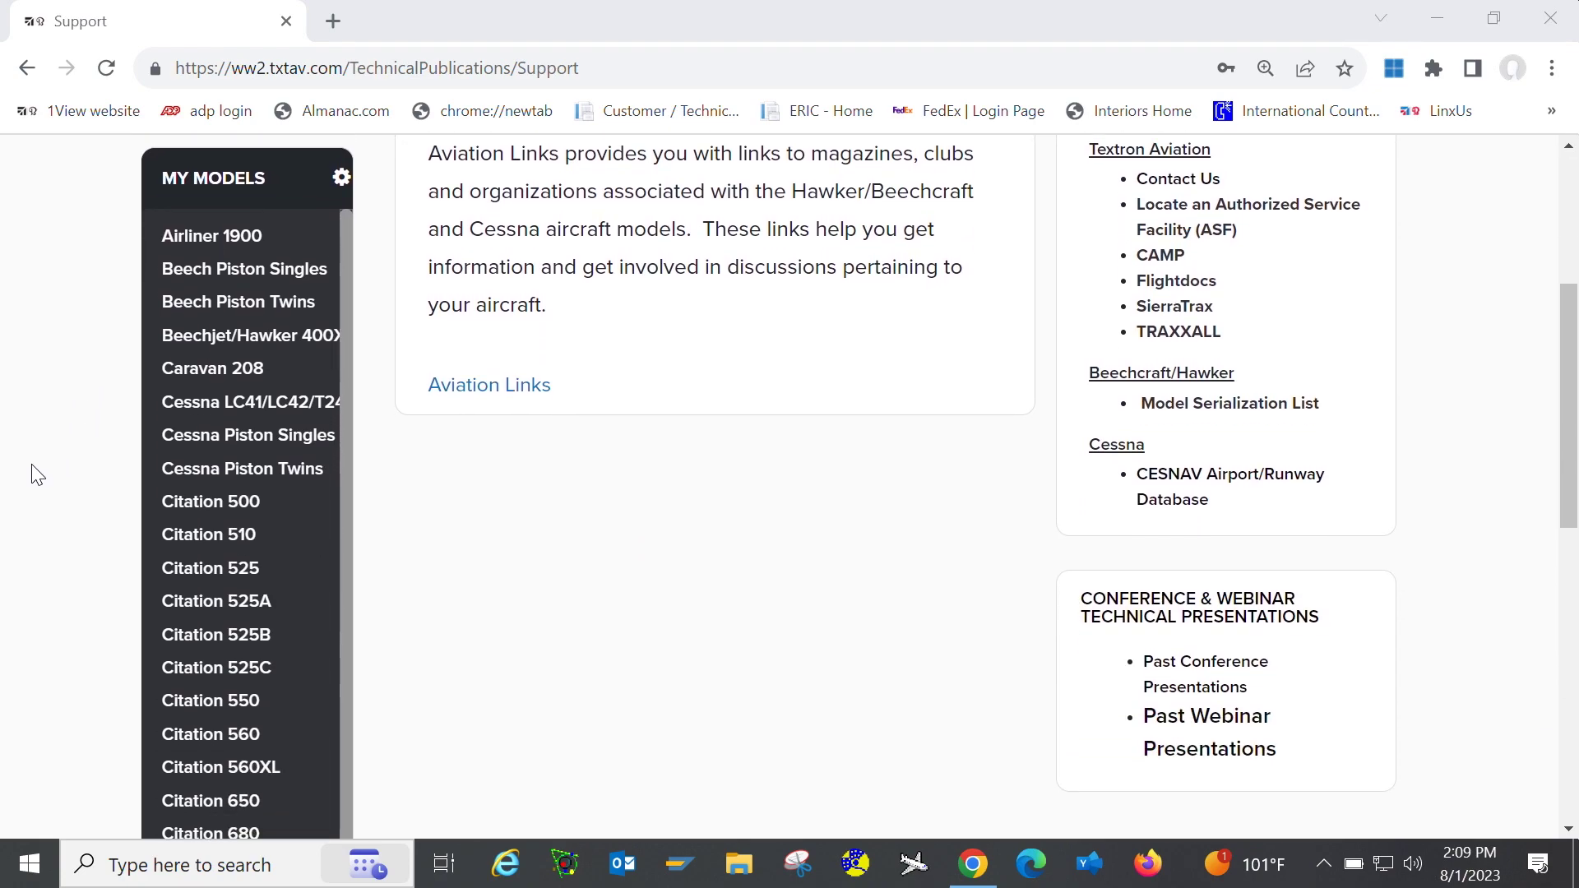
# Step: From Citation 525A's MMEL Publications page, download the FAA O&M Guide
pyautogui.click(171, 609)
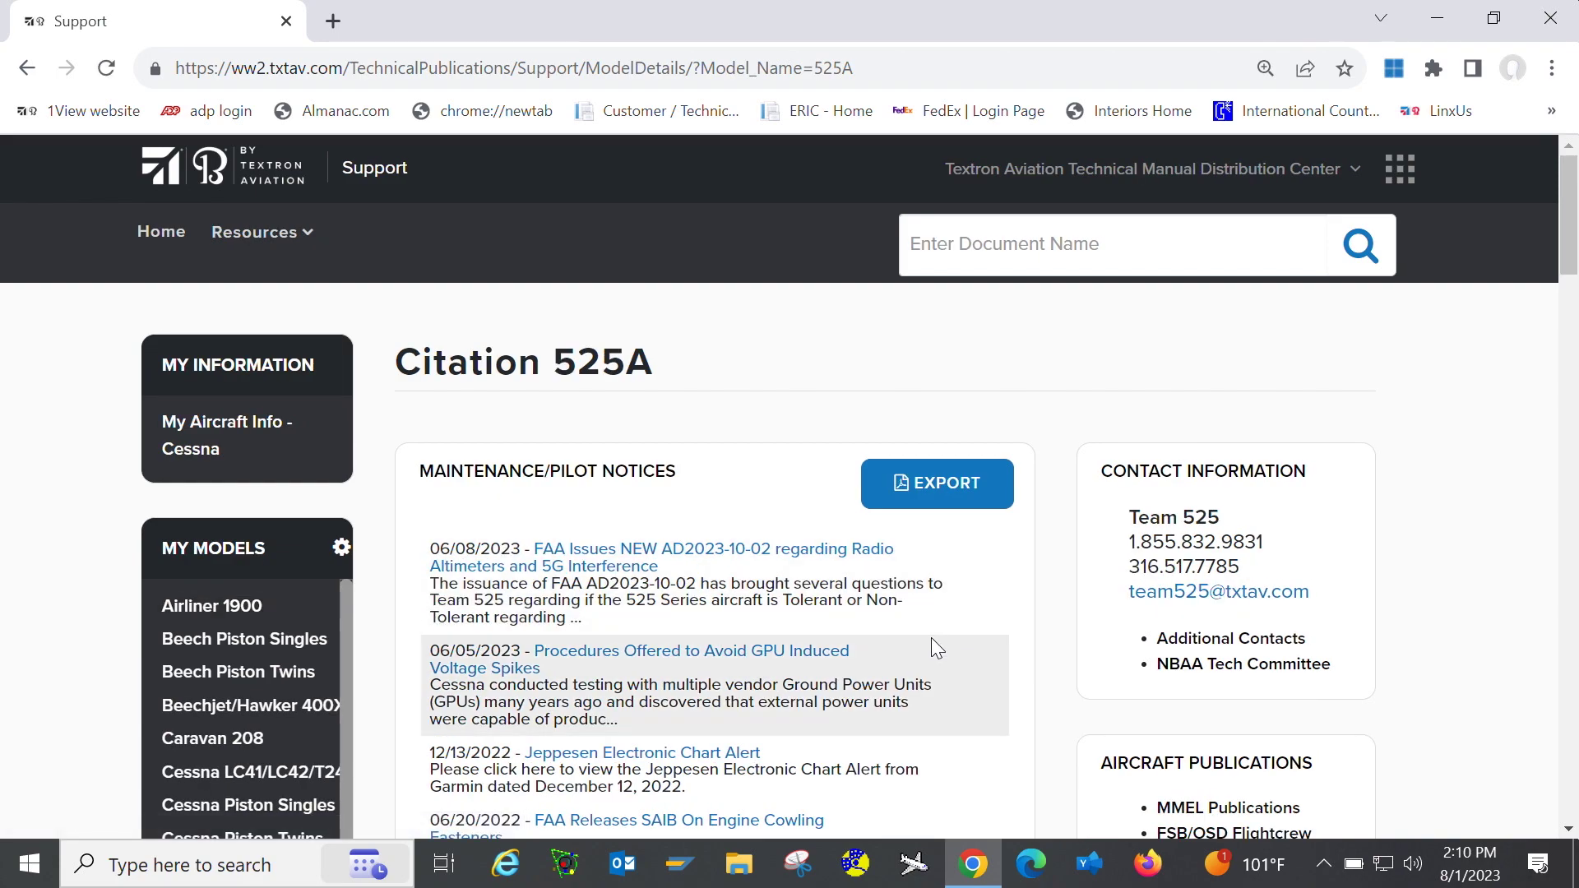
pyautogui.scroll(-1, 1449, 665)
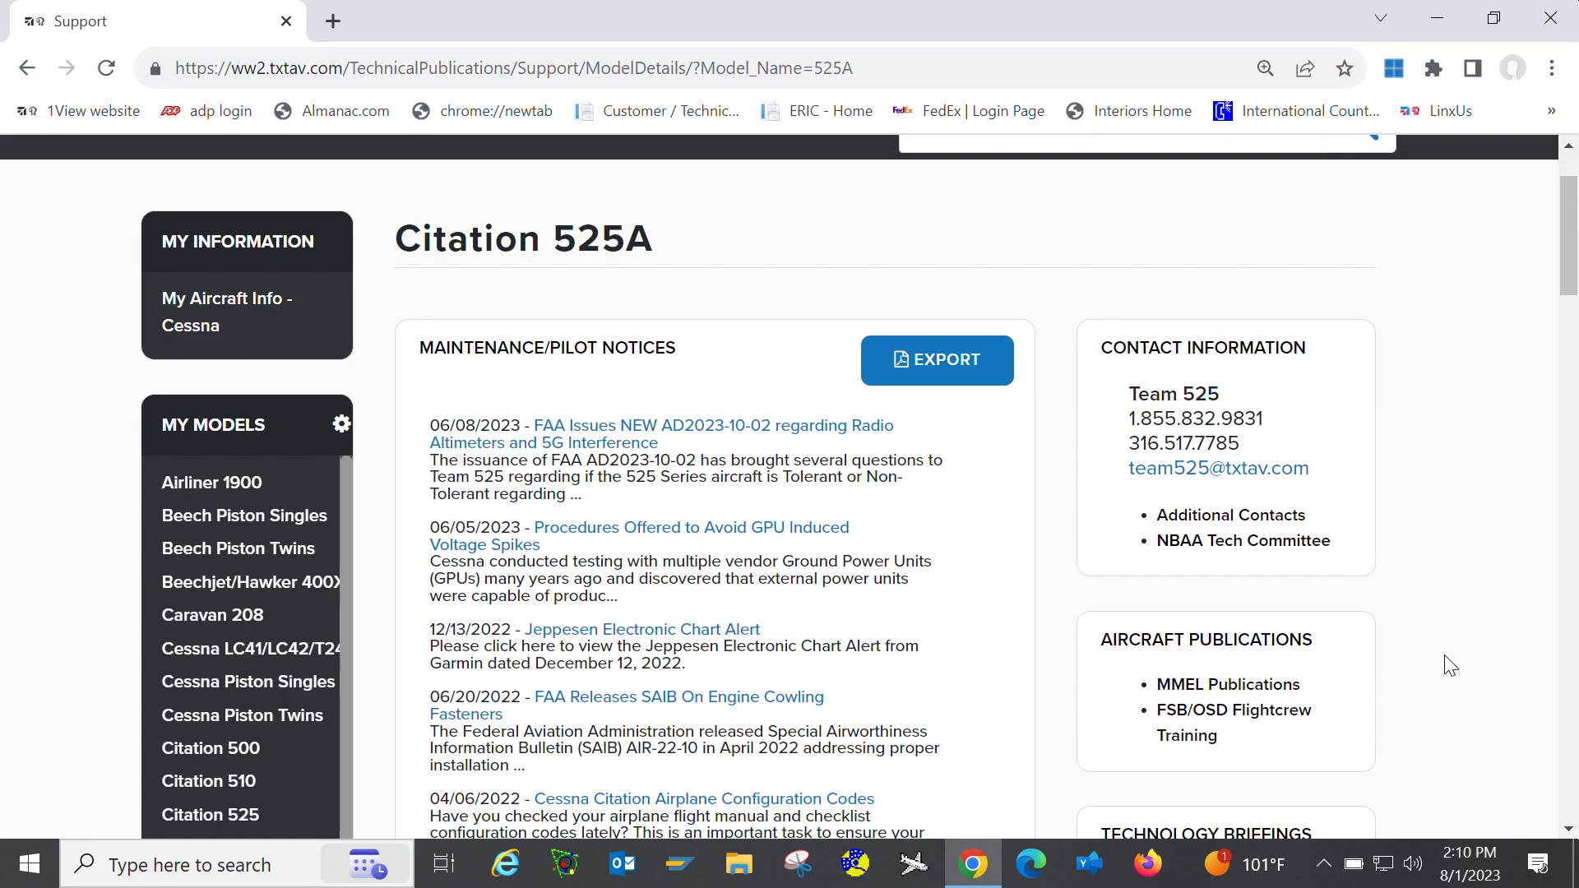
pyautogui.scroll(-1, 1450, 665)
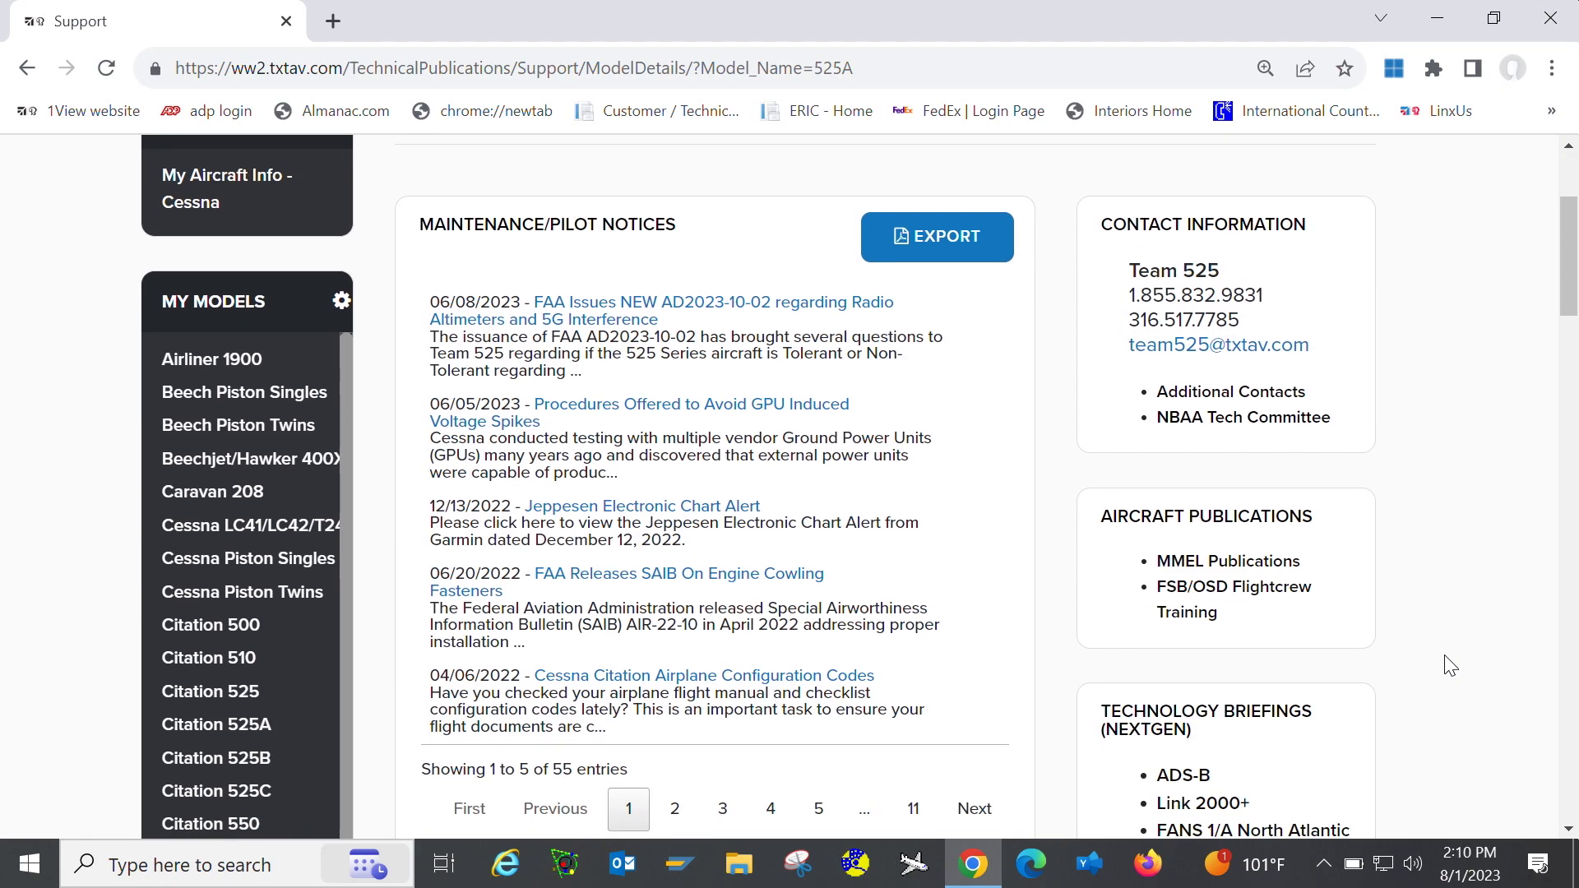
pyautogui.click(1284, 562)
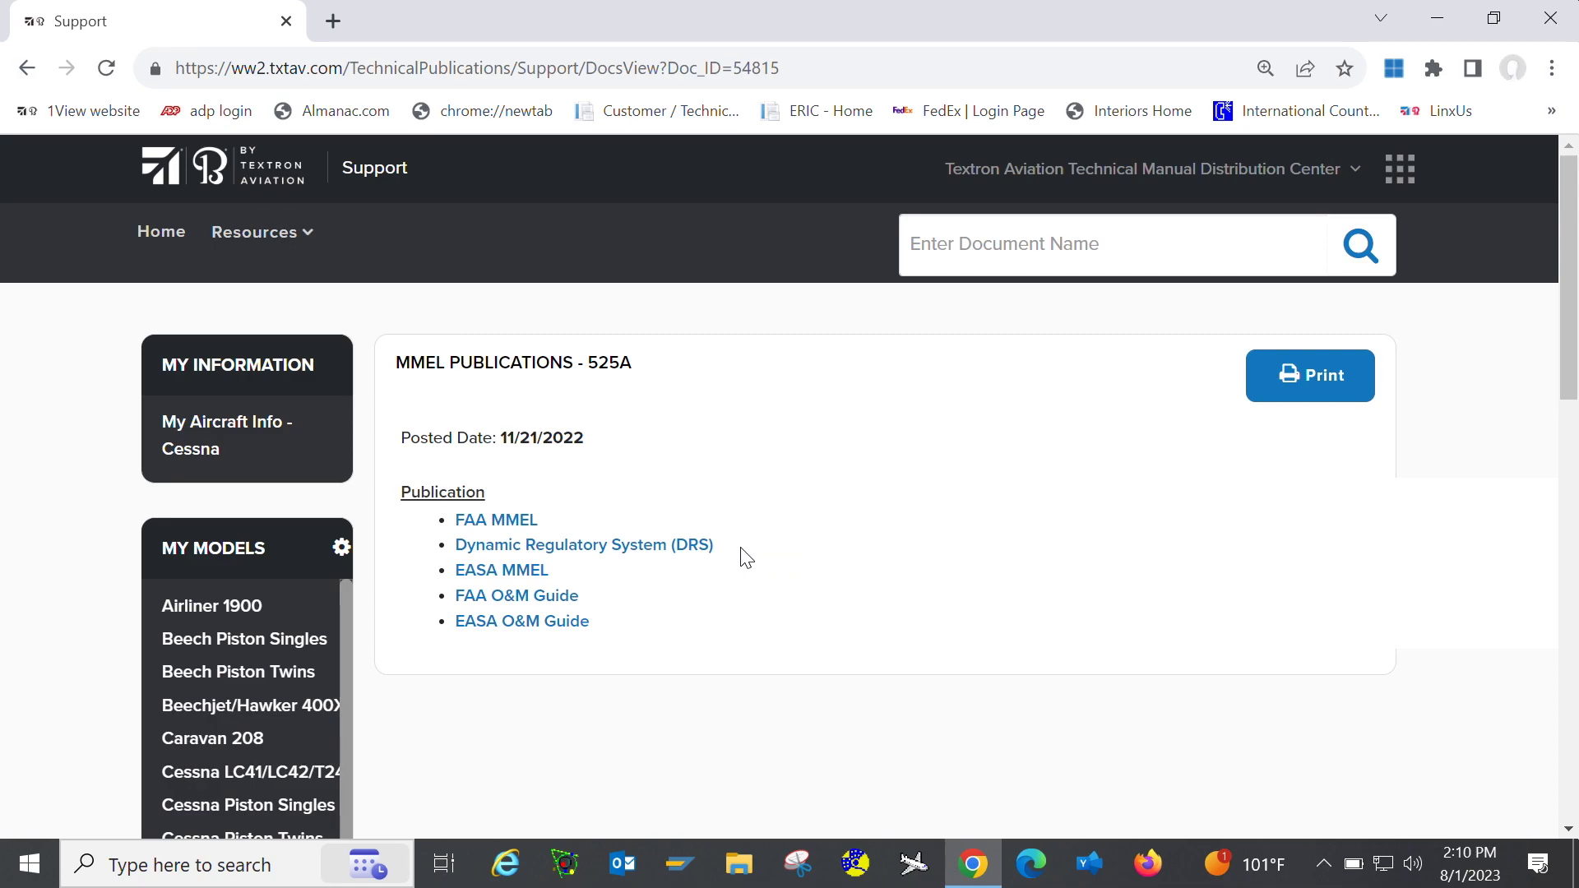
pyautogui.click(516, 595)
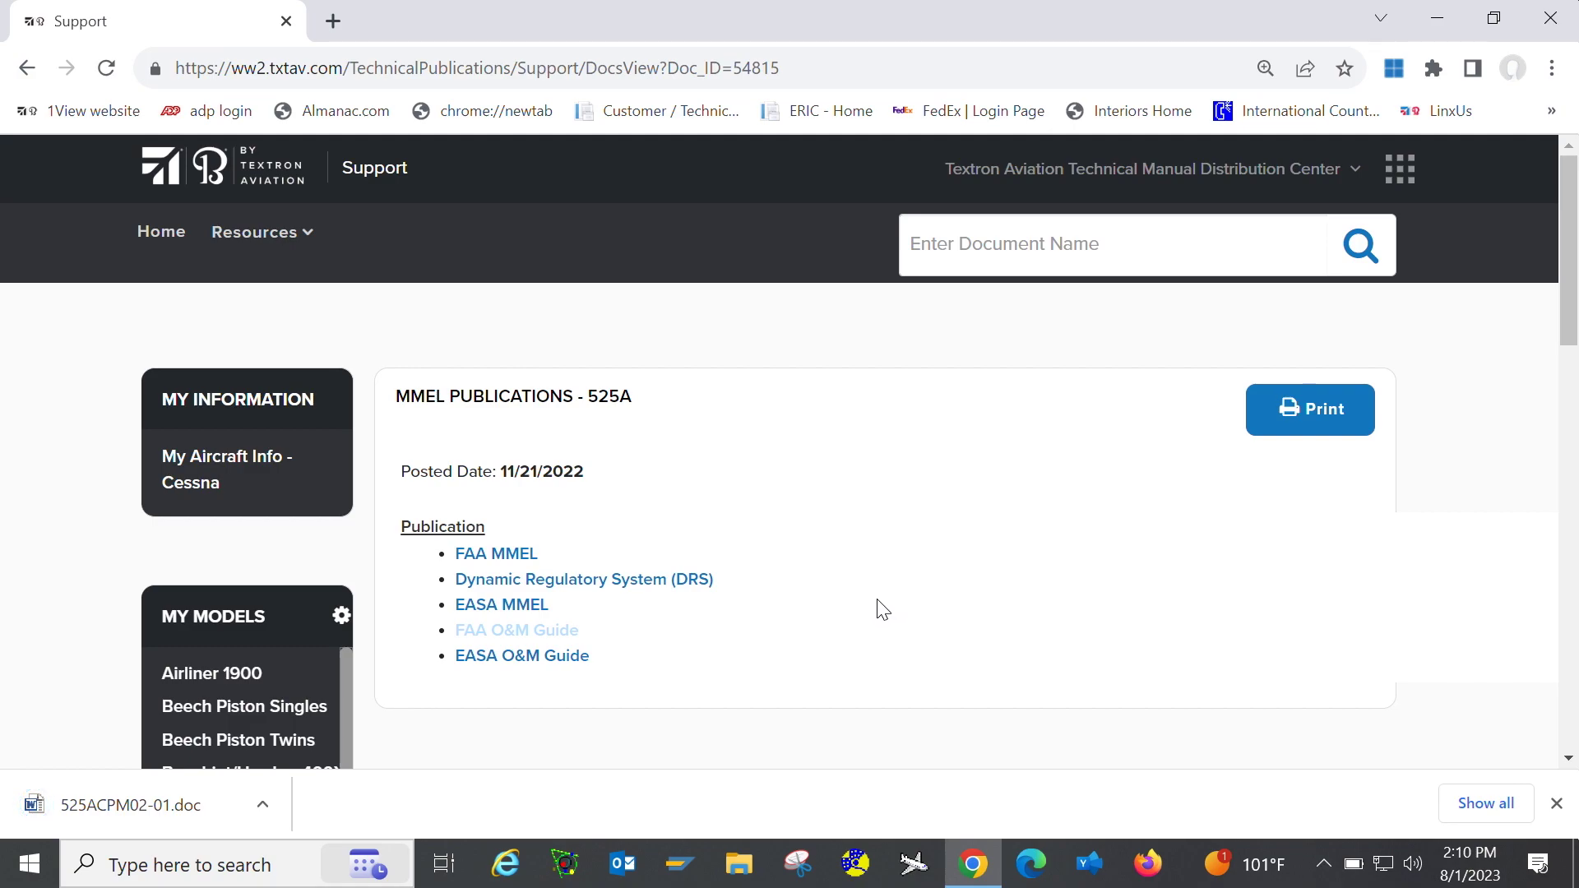
# Step: Open the downloaded FAA O&M Guide in Word, maximize and review it, then close it
pyautogui.click(136, 804)
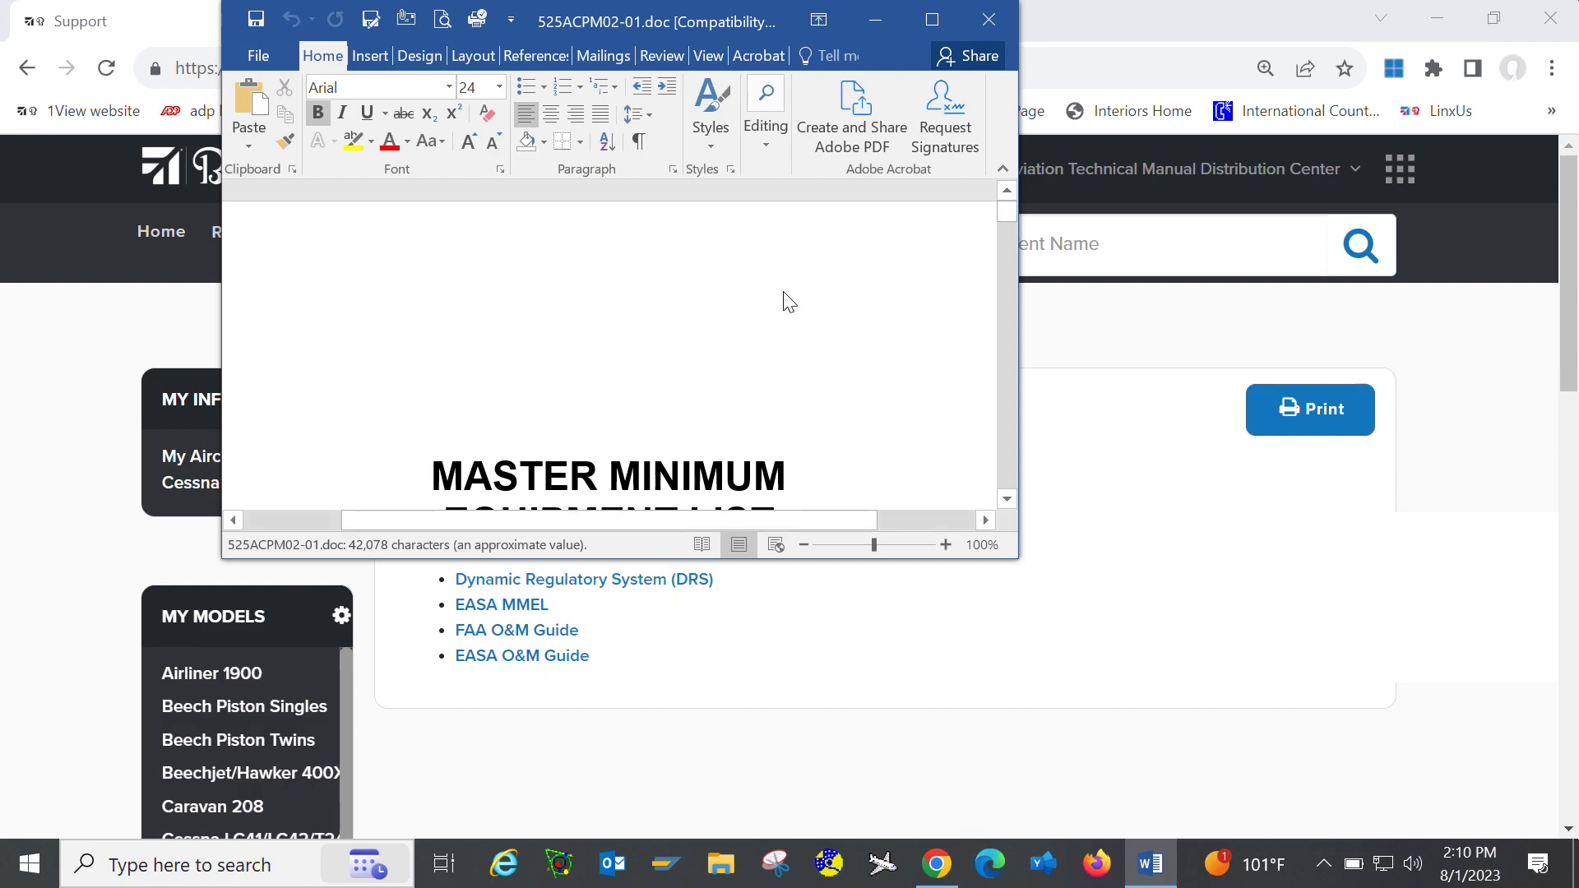
pyautogui.click(933, 20)
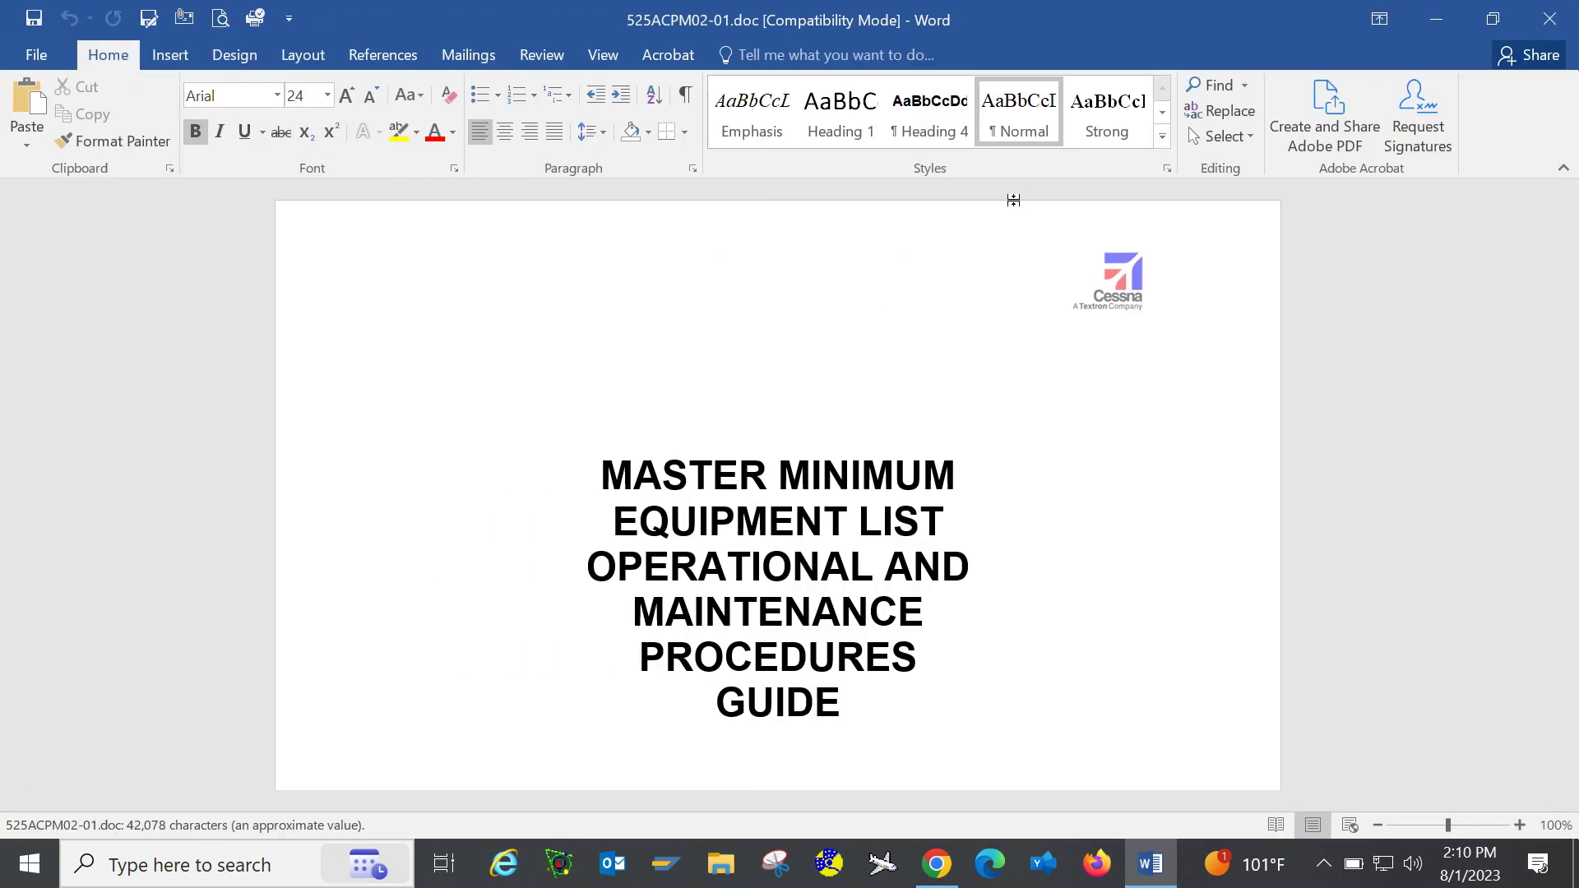
pyautogui.scroll(-3, 1110, 394)
pyautogui.scroll(-3, 1111, 407)
pyautogui.scroll(-3, 1110, 419)
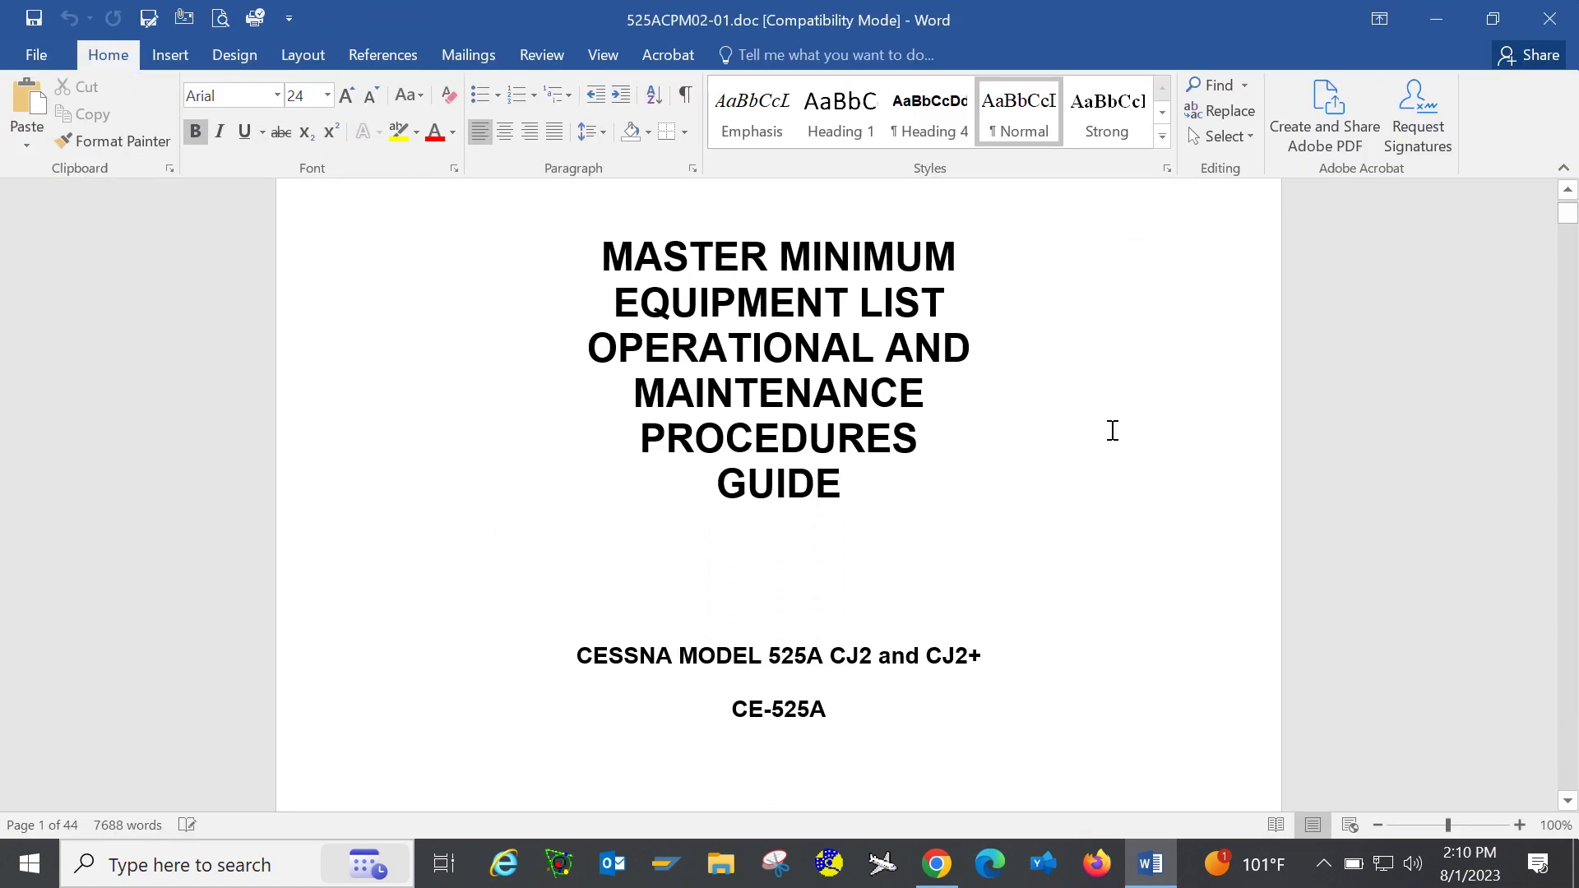
pyautogui.scroll(-3, 1111, 431)
pyautogui.scroll(-3, 1111, 431)
pyautogui.scroll(-3, 1112, 438)
pyautogui.scroll(-3, 1112, 450)
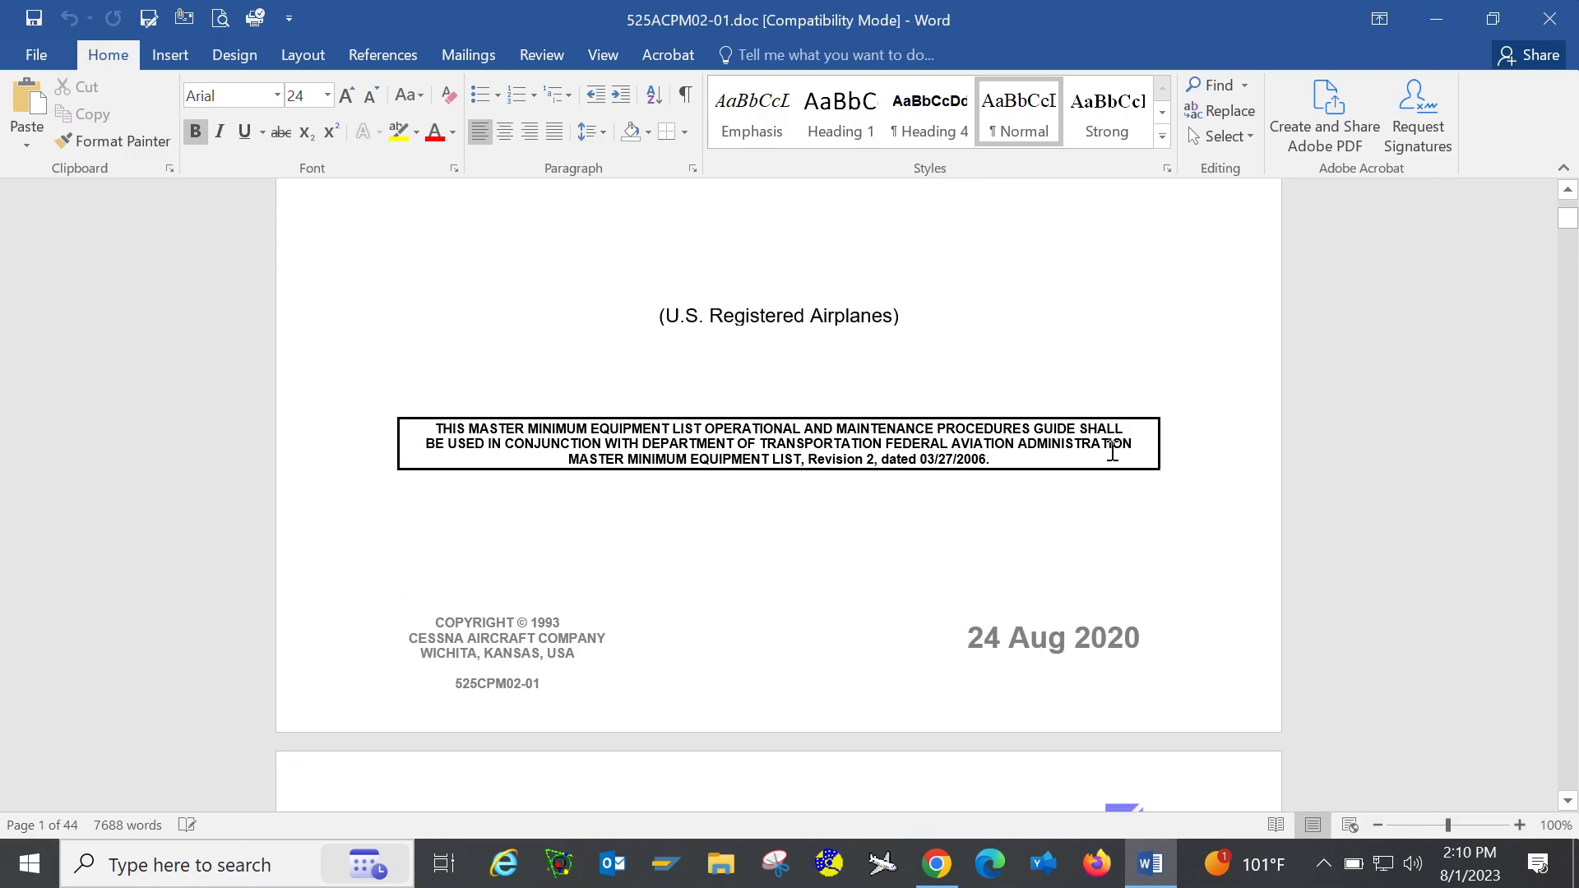
pyautogui.scroll(3, 1111, 455)
pyautogui.scroll(3, 1111, 454)
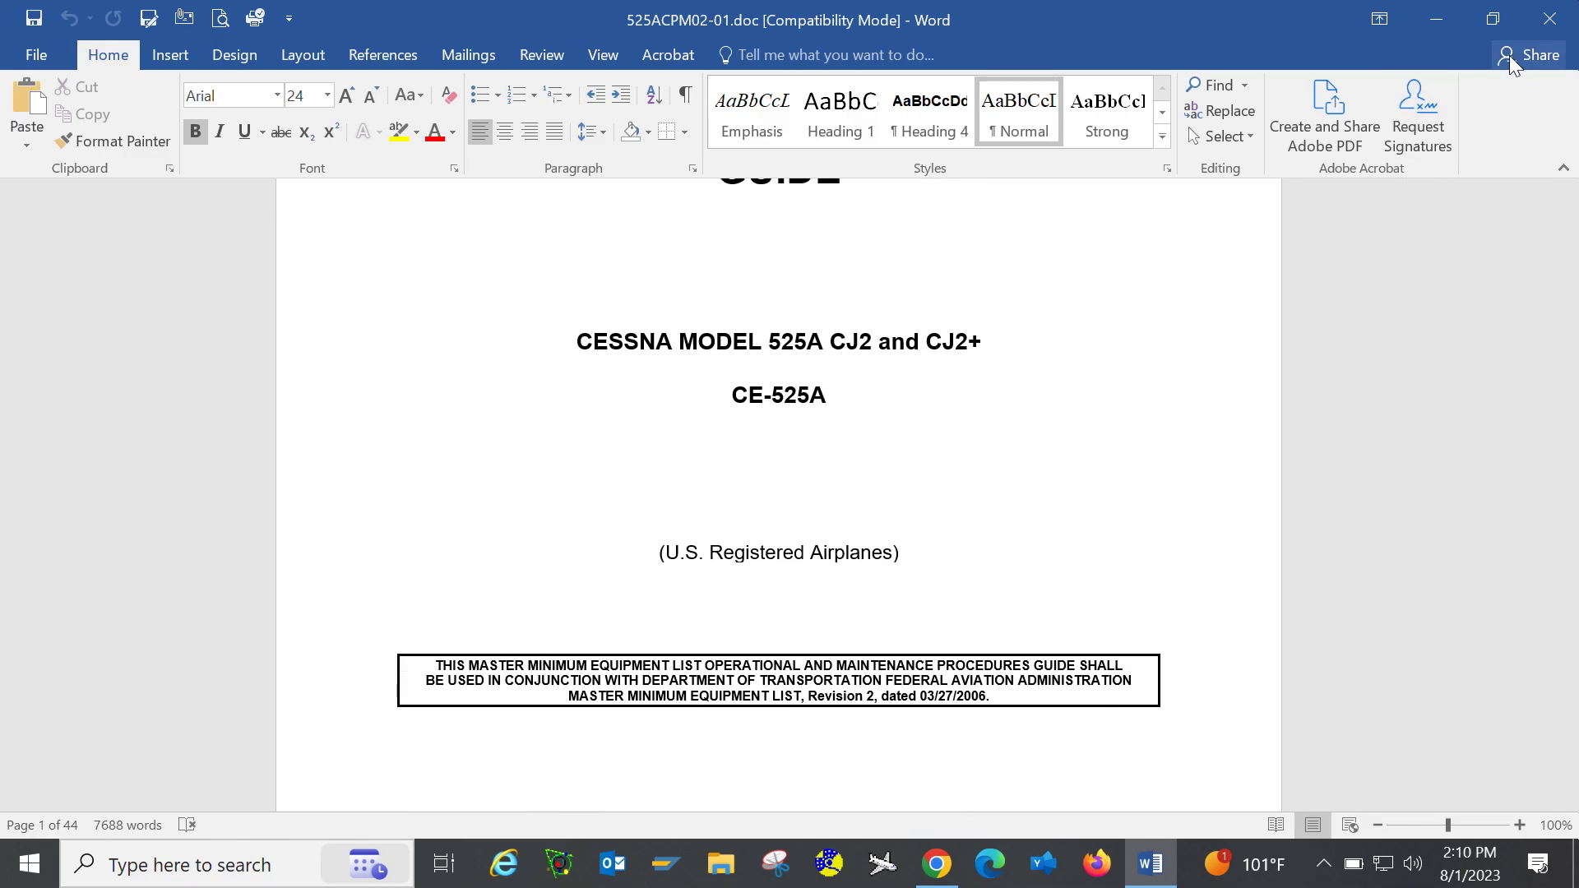
pyautogui.click(1550, 22)
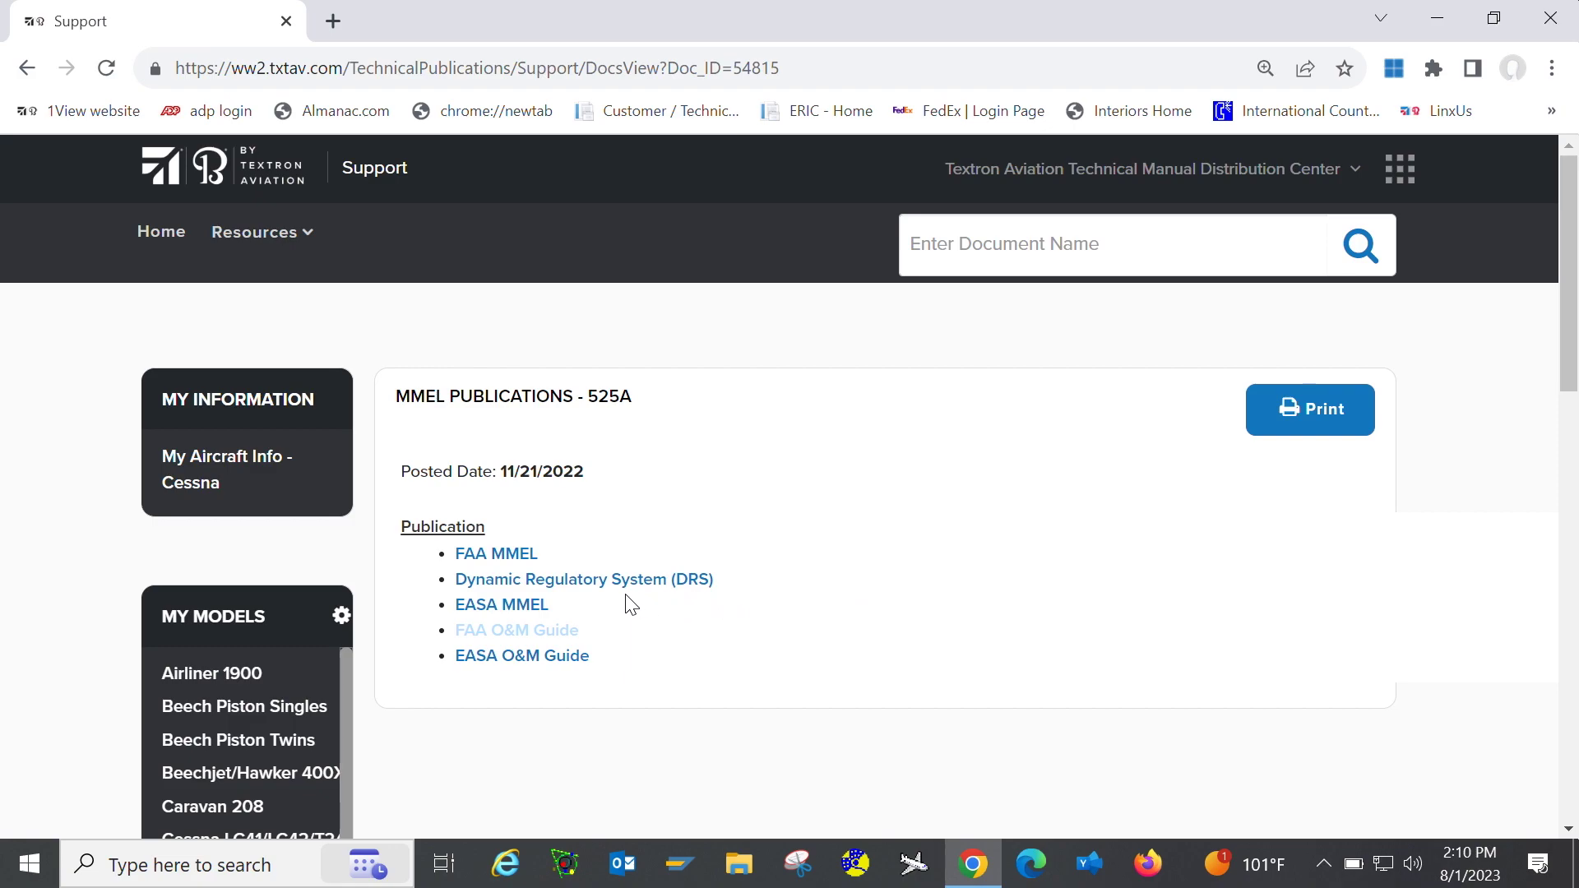
# Step: Download the EASA MMEL for the 525A, review it in Word, then close it
pyautogui.click(507, 604)
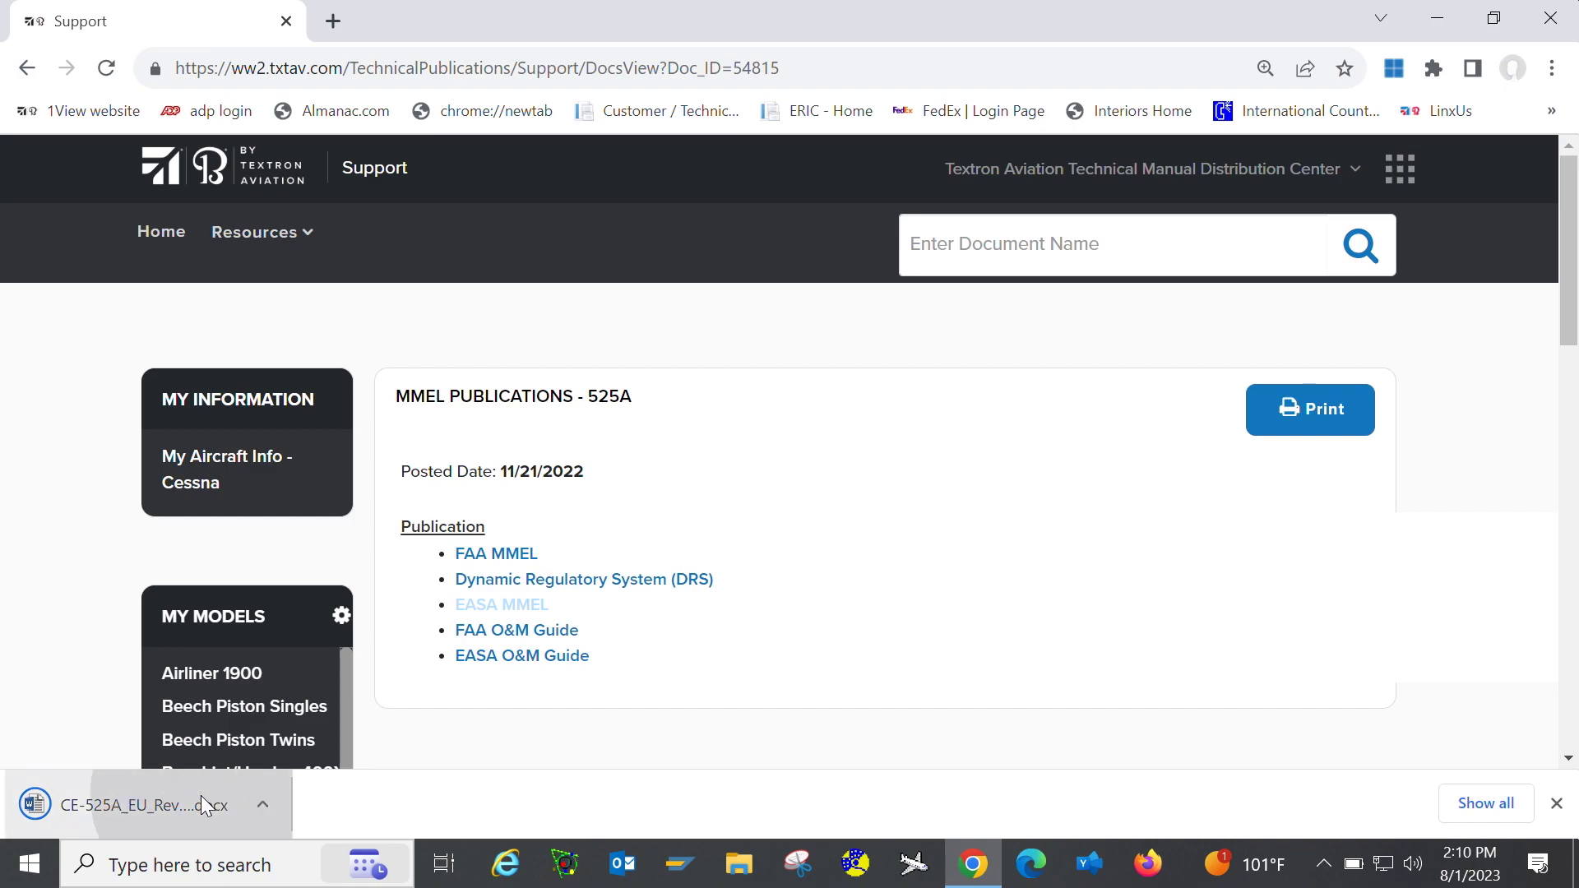
pyautogui.click(144, 805)
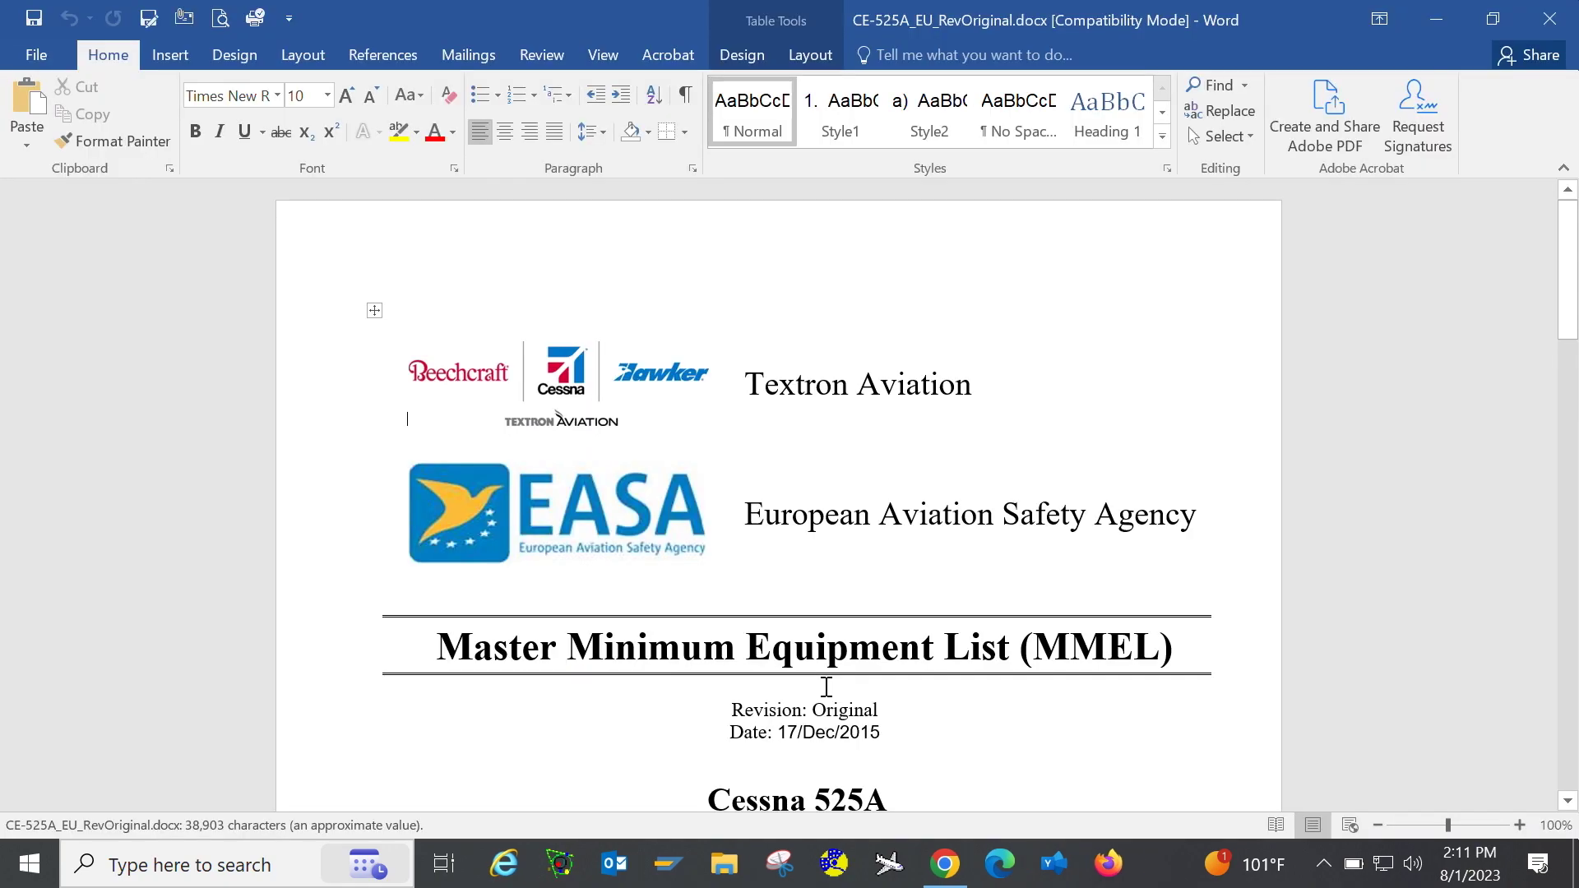
pyautogui.scroll(-2, 863, 668)
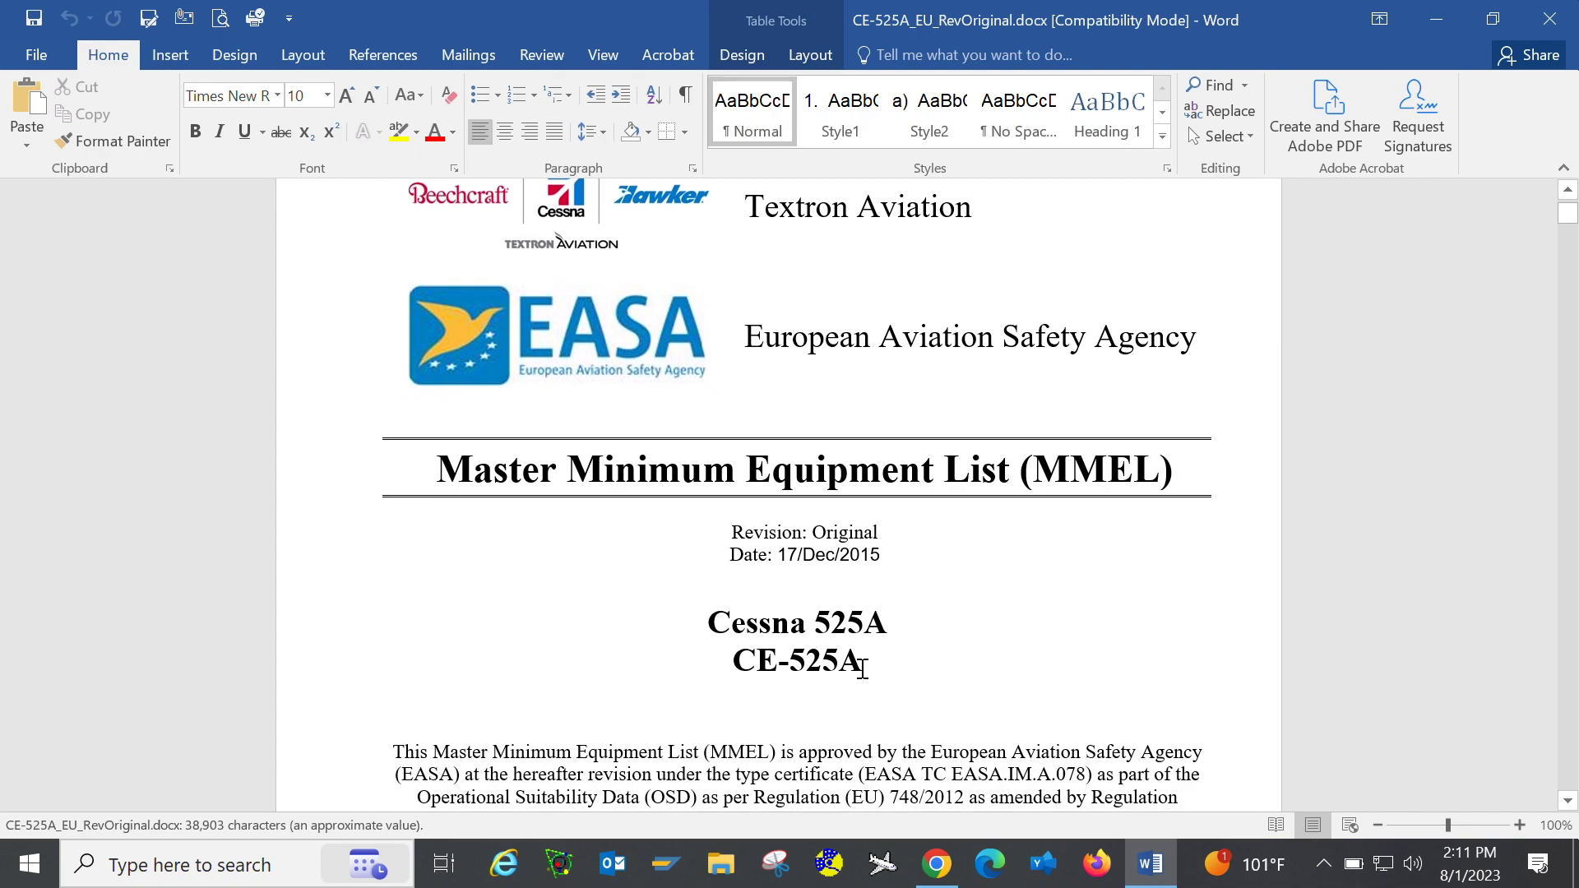
pyautogui.scroll(-3, 861, 668)
pyautogui.scroll(-2, 1004, 684)
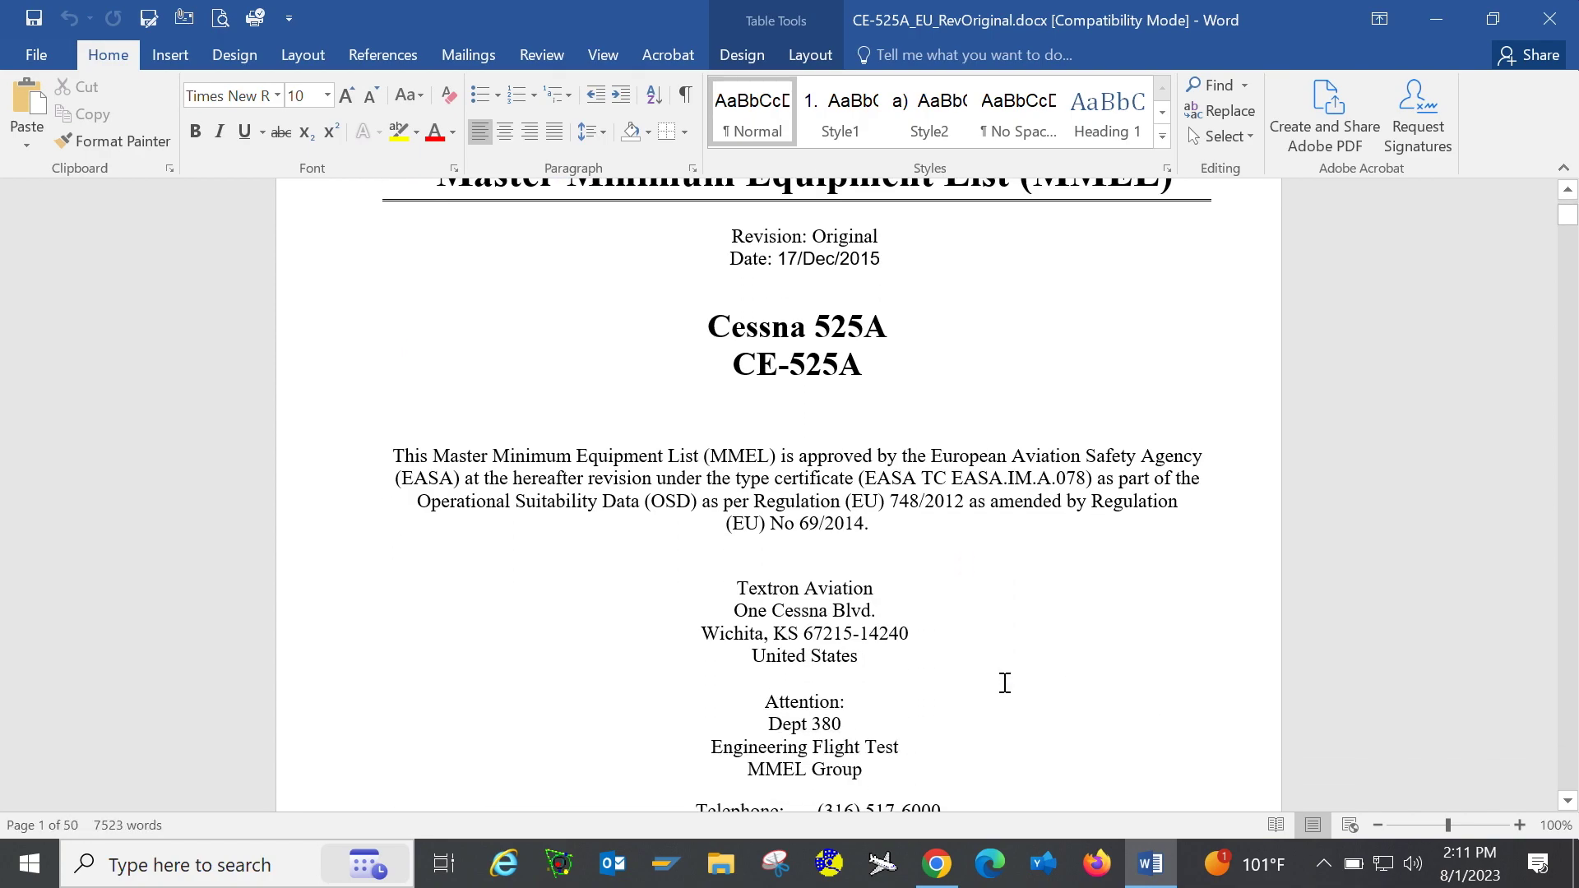
pyautogui.scroll(-2, 1004, 684)
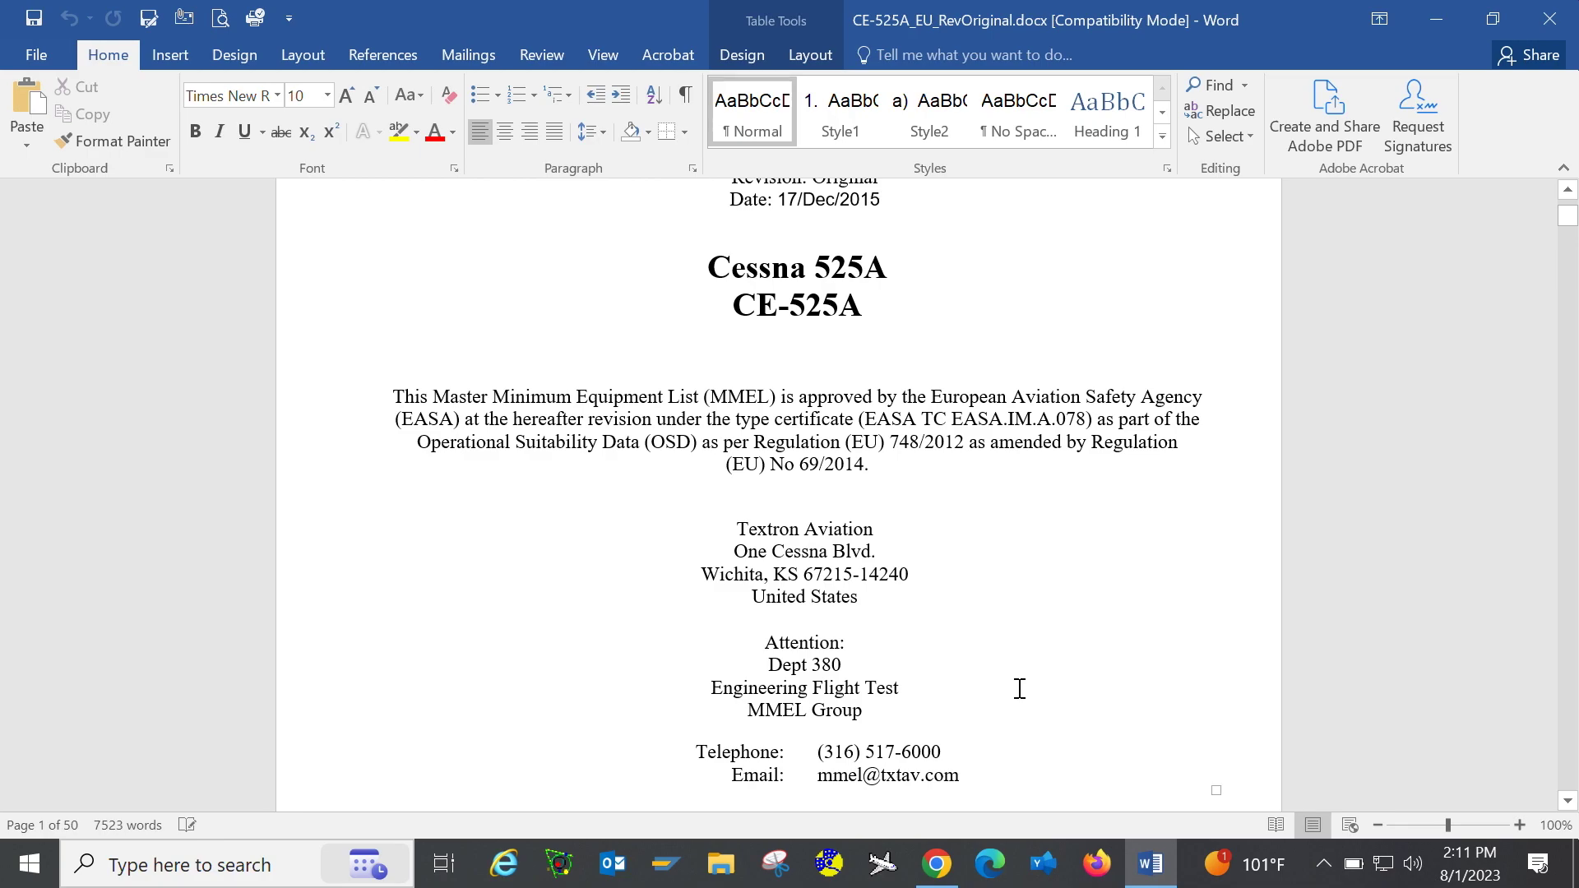
pyautogui.scroll(2, 1019, 688)
pyautogui.scroll(5, 1020, 689)
pyautogui.scroll(1, 1020, 689)
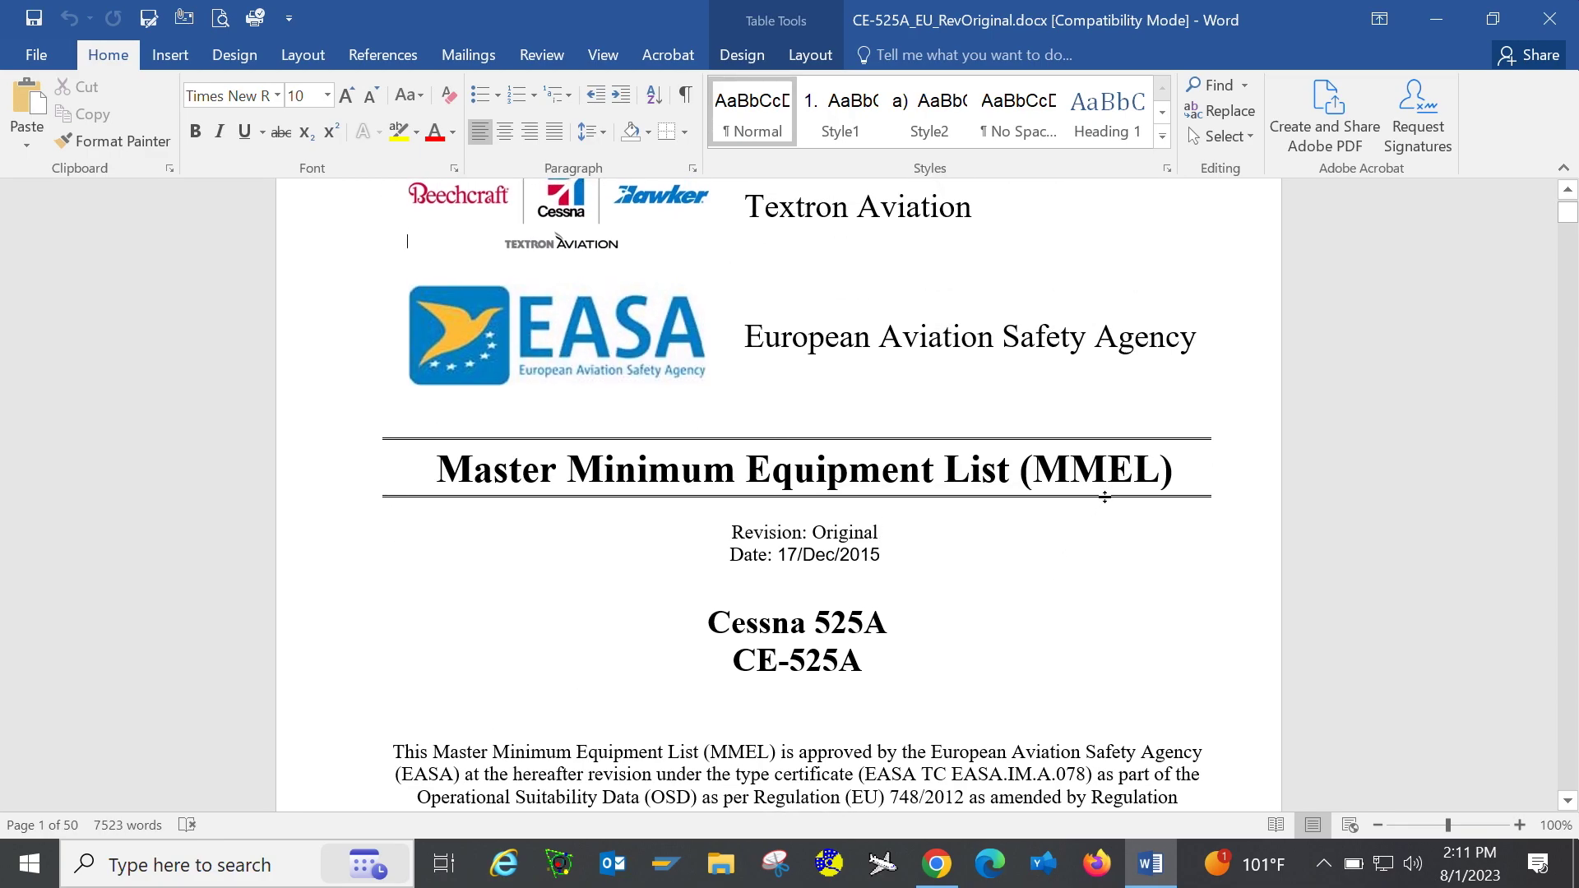
pyautogui.click(1550, 20)
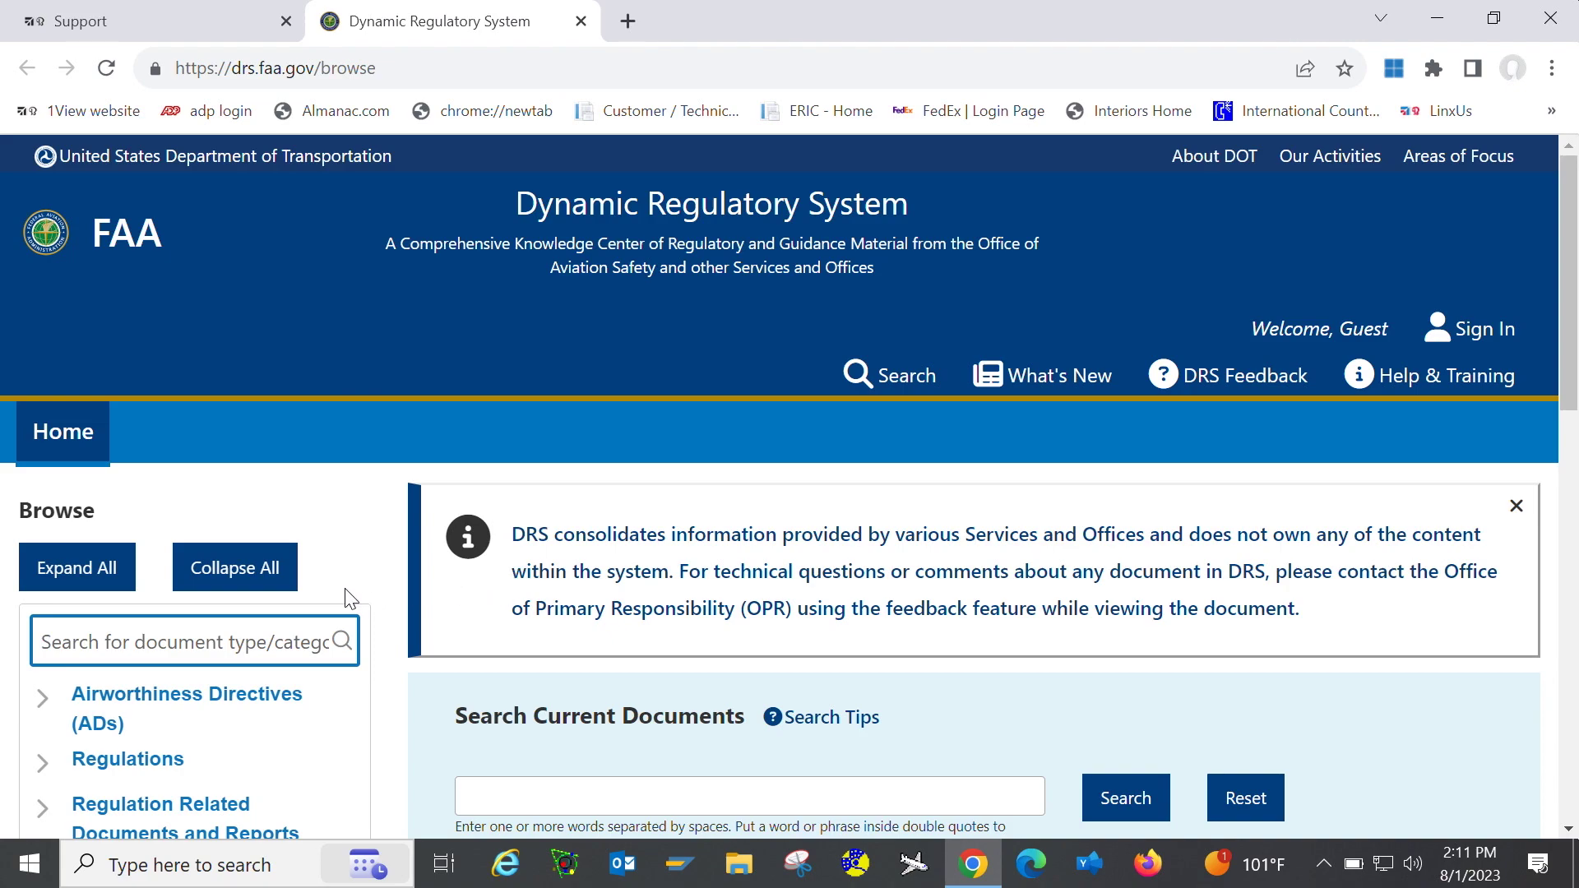
pyautogui.scroll(-2, 320, 600)
pyautogui.scroll(-2, 320, 601)
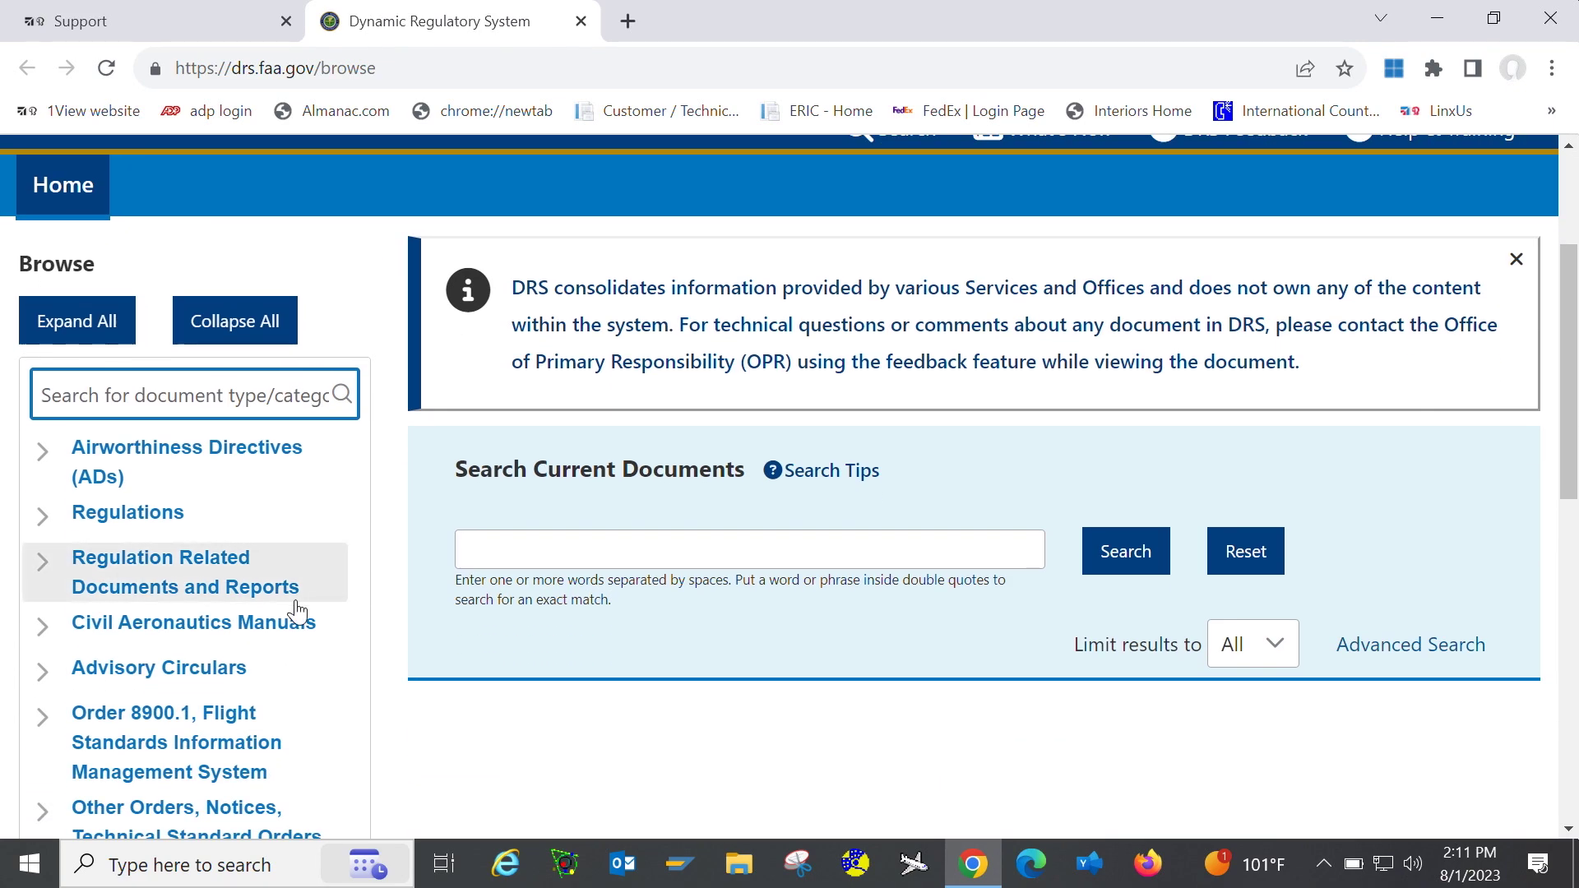
pyautogui.scroll(-1, 298, 607)
pyautogui.scroll(-1, 299, 608)
pyautogui.scroll(-1, 294, 617)
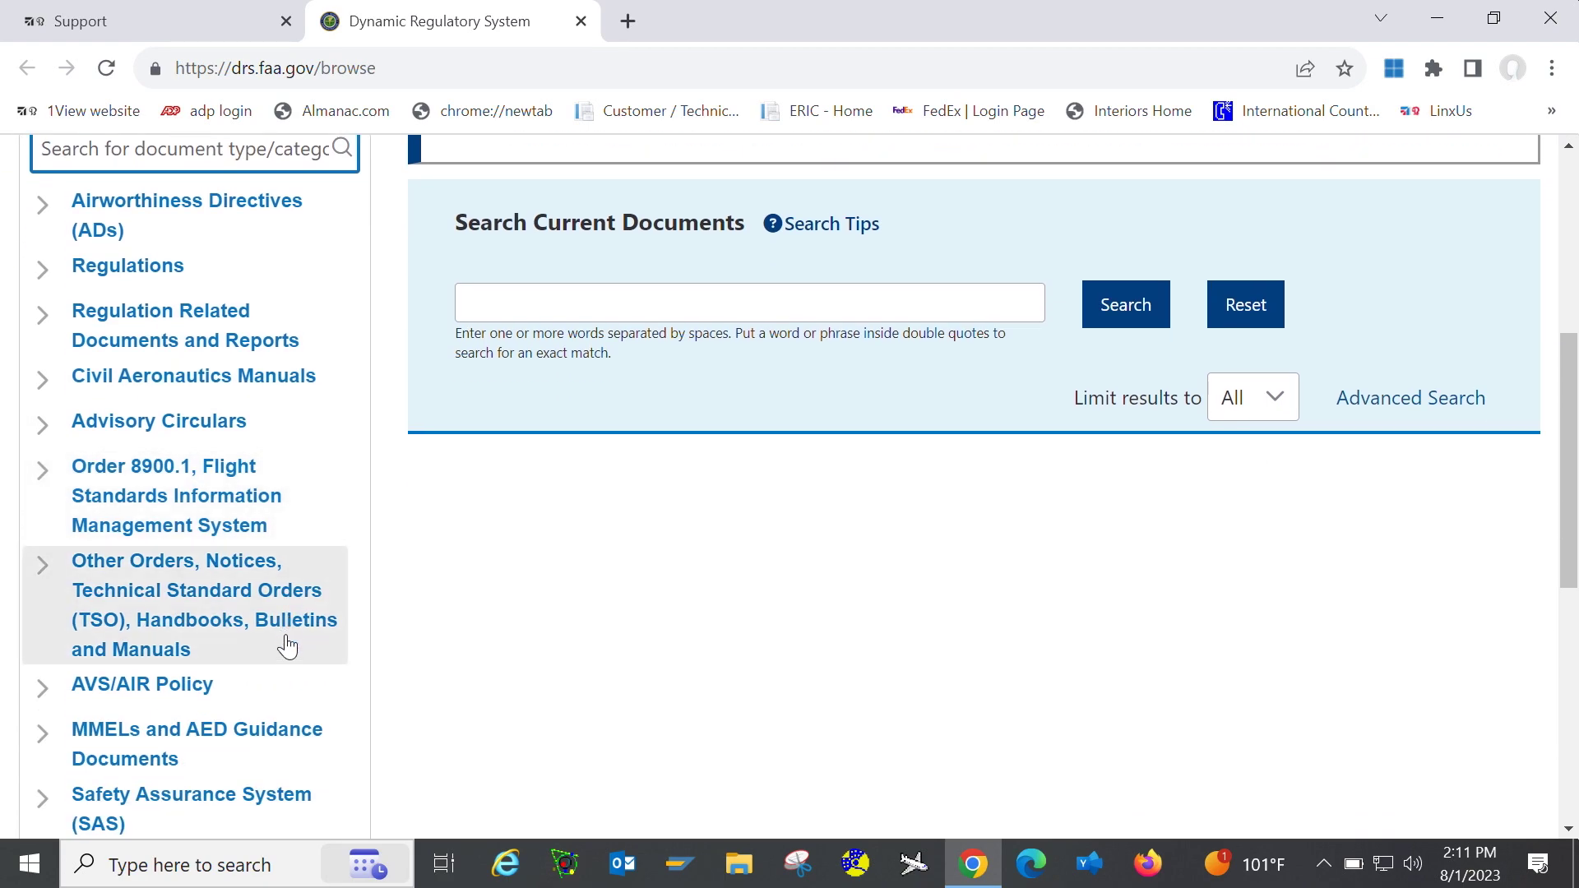
# Step: Open Master Minimum Equipment Lists under MMELs and AED Guidance Documents, and expand the Manufacturer filter
pyautogui.click(240, 738)
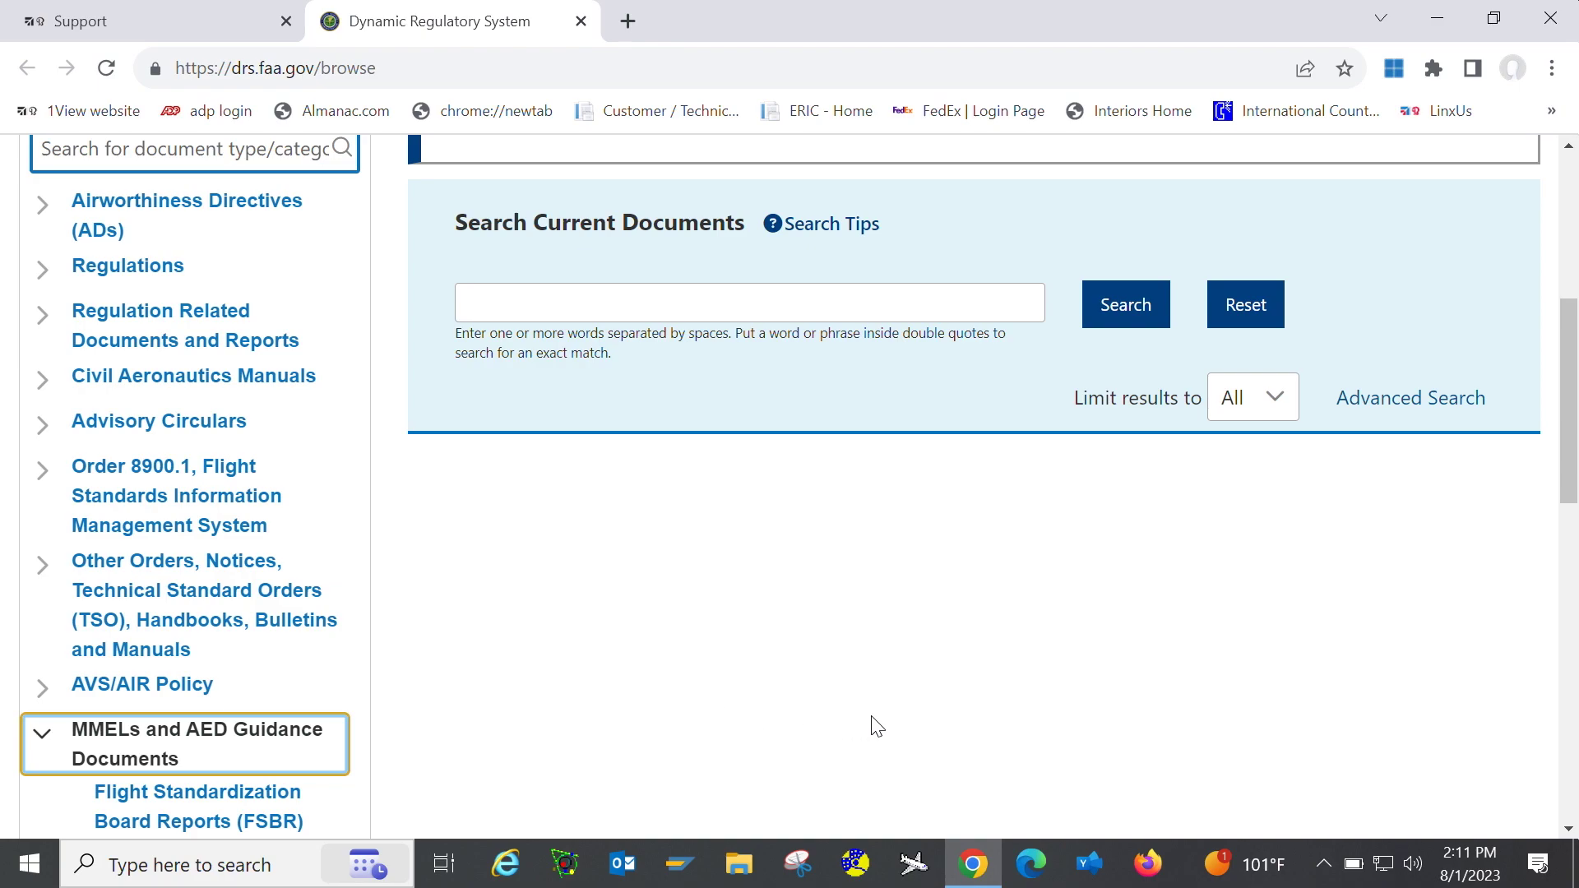
pyautogui.scroll(-3, 519, 685)
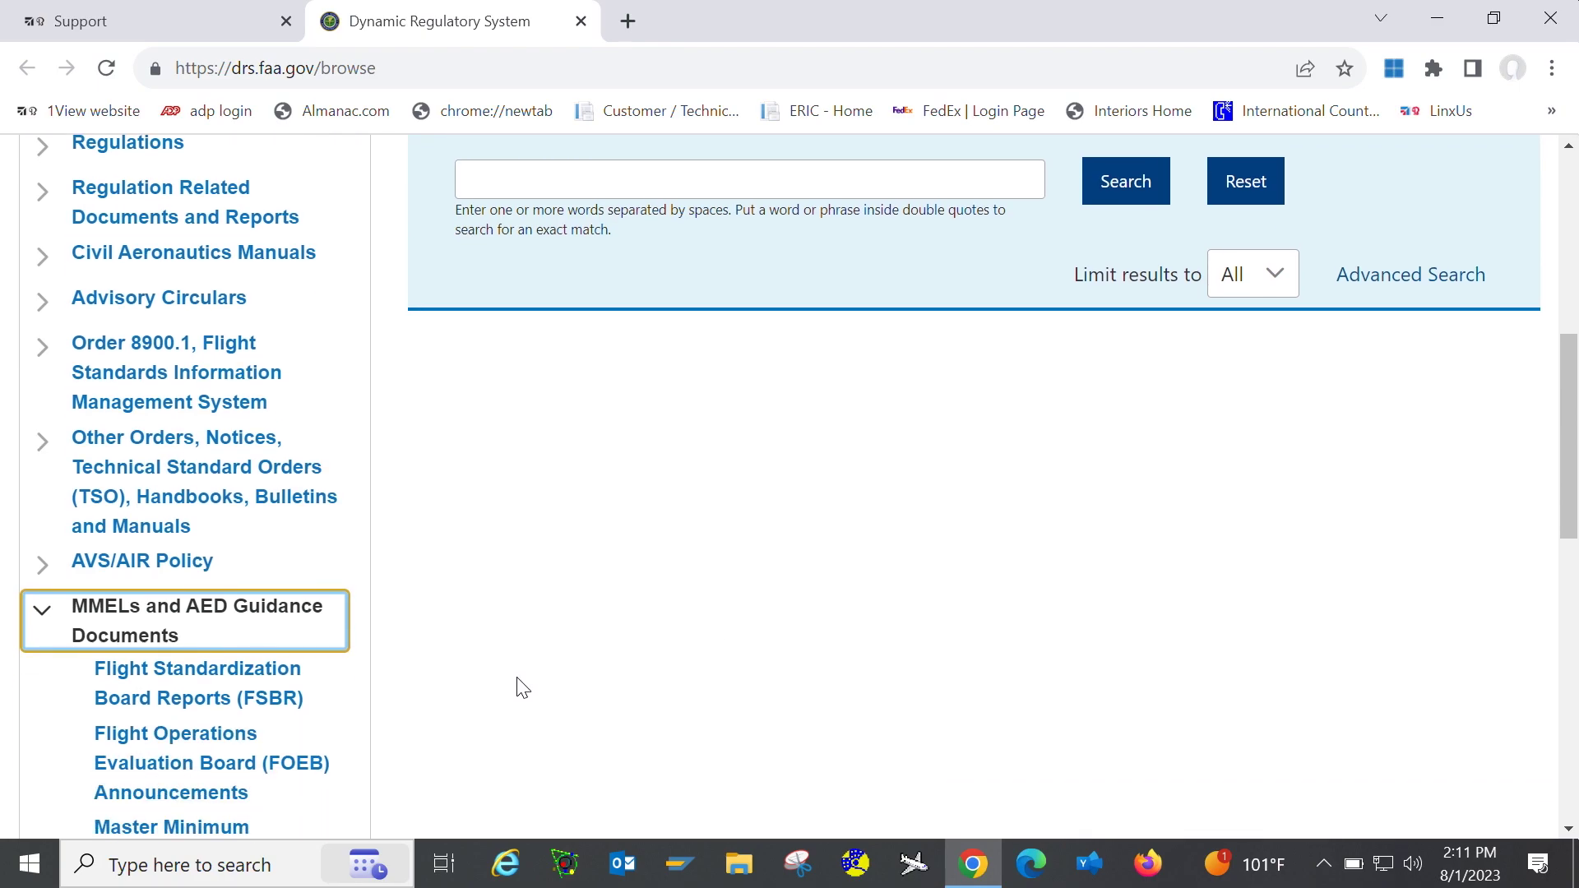
pyautogui.scroll(-2, 520, 685)
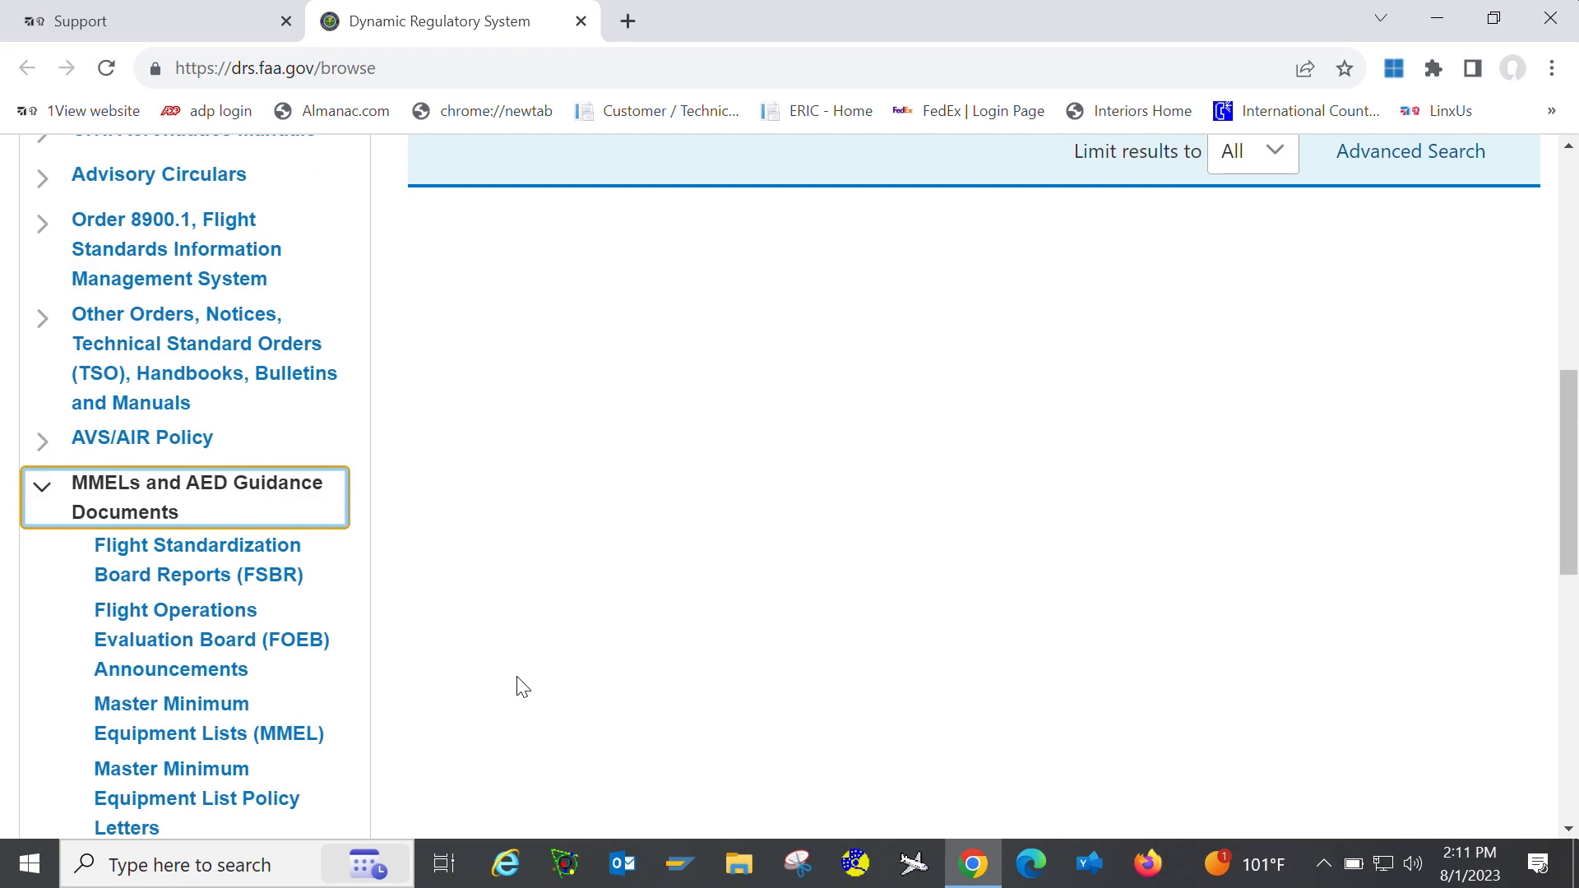
pyautogui.click(229, 733)
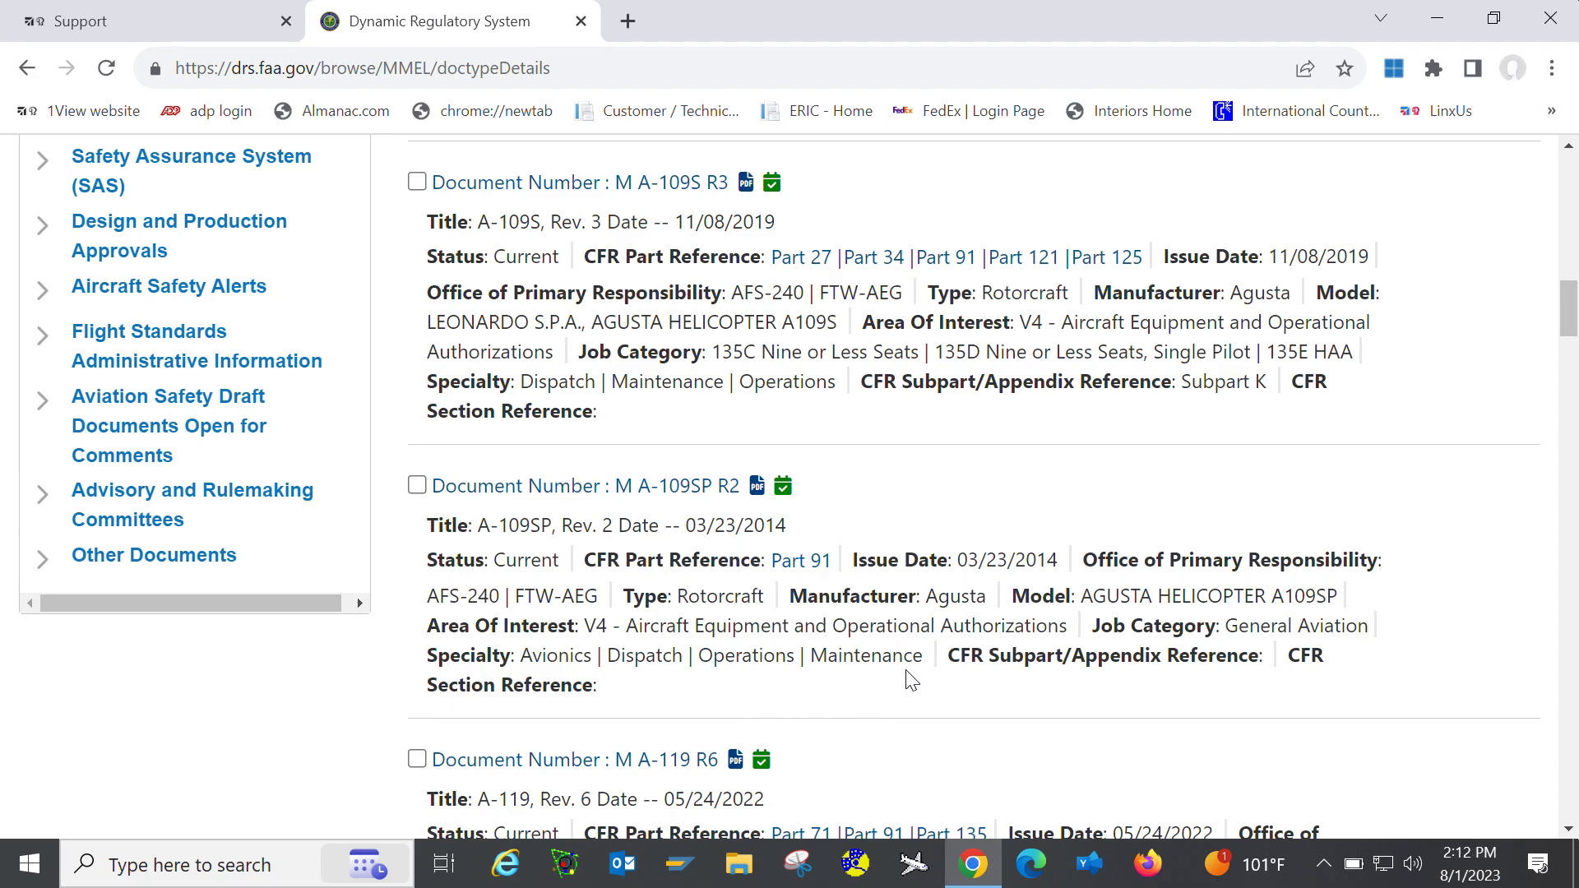
pyautogui.scroll(8, 911, 680)
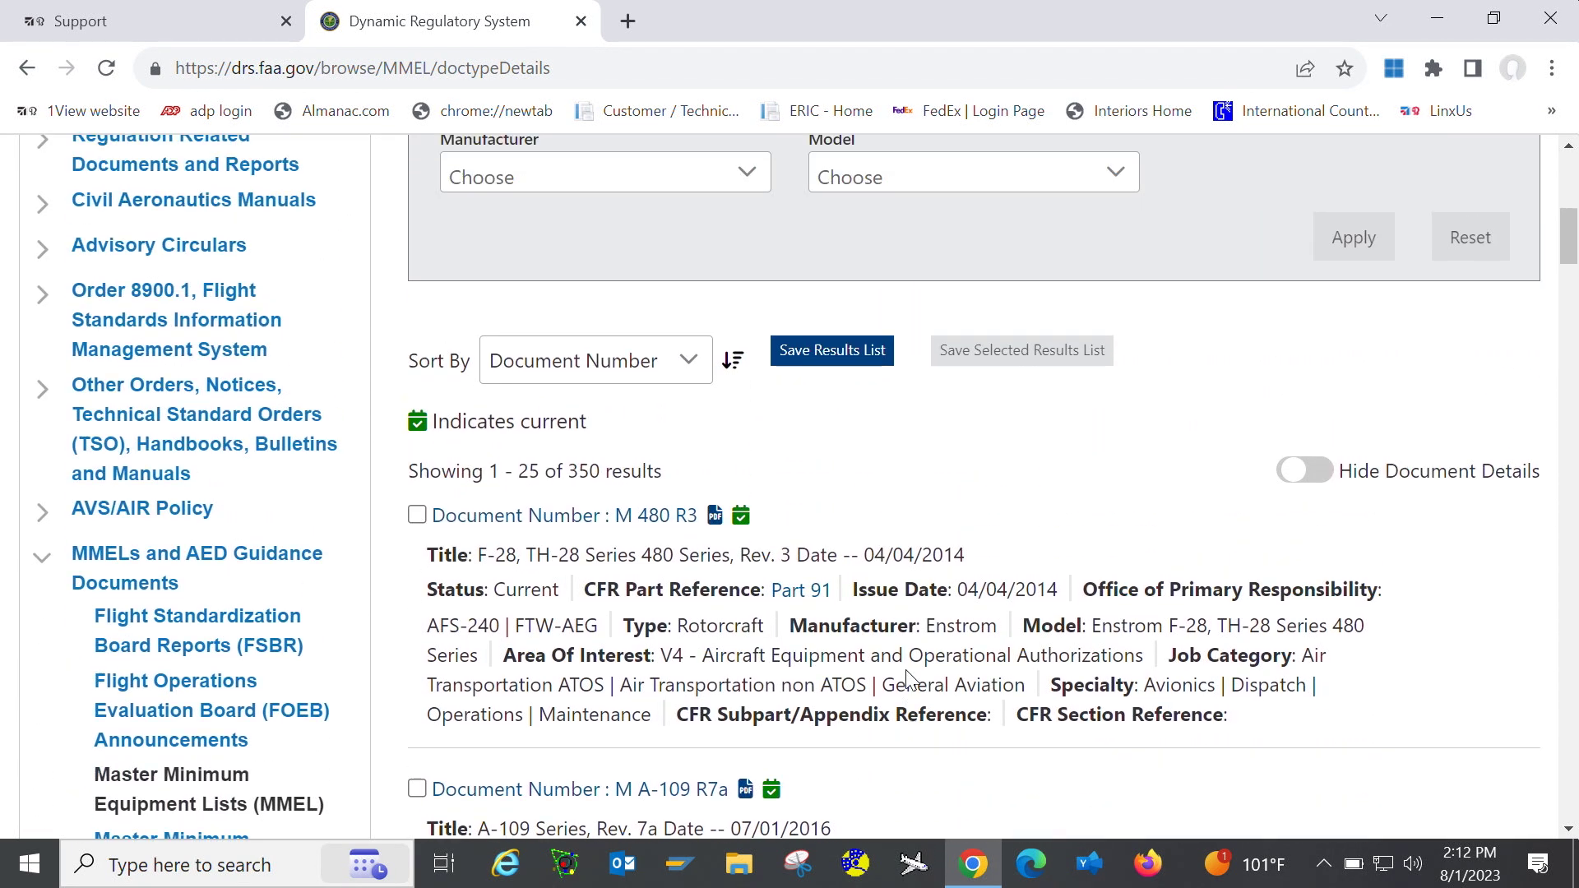
pyautogui.scroll(2, 911, 680)
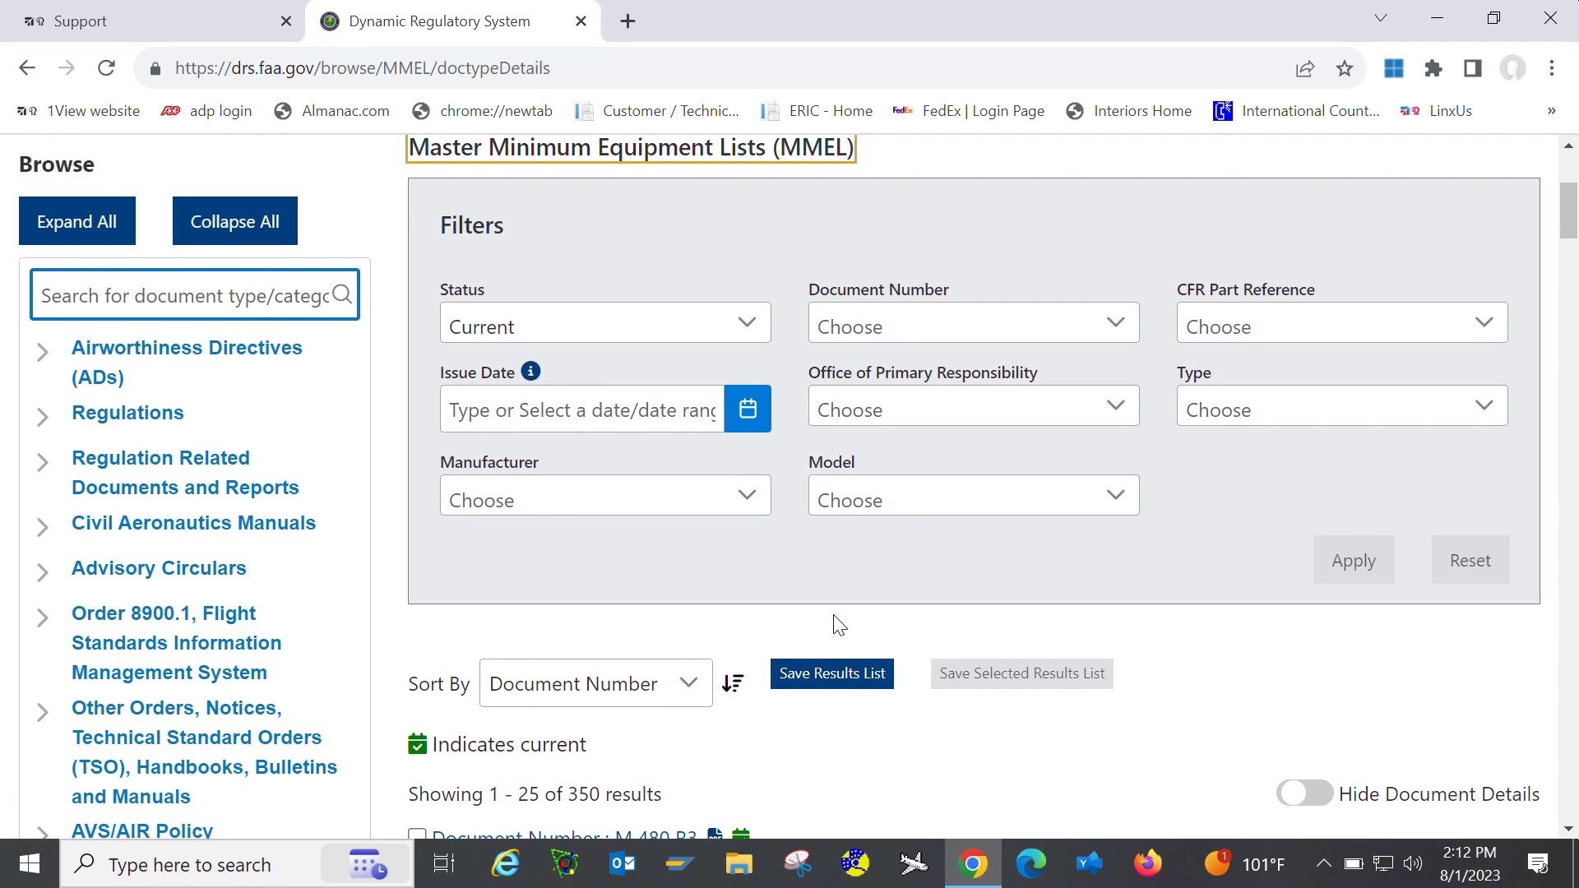
pyautogui.click(750, 500)
pyautogui.scroll(-2, 672, 433)
pyautogui.scroll(-2, 672, 431)
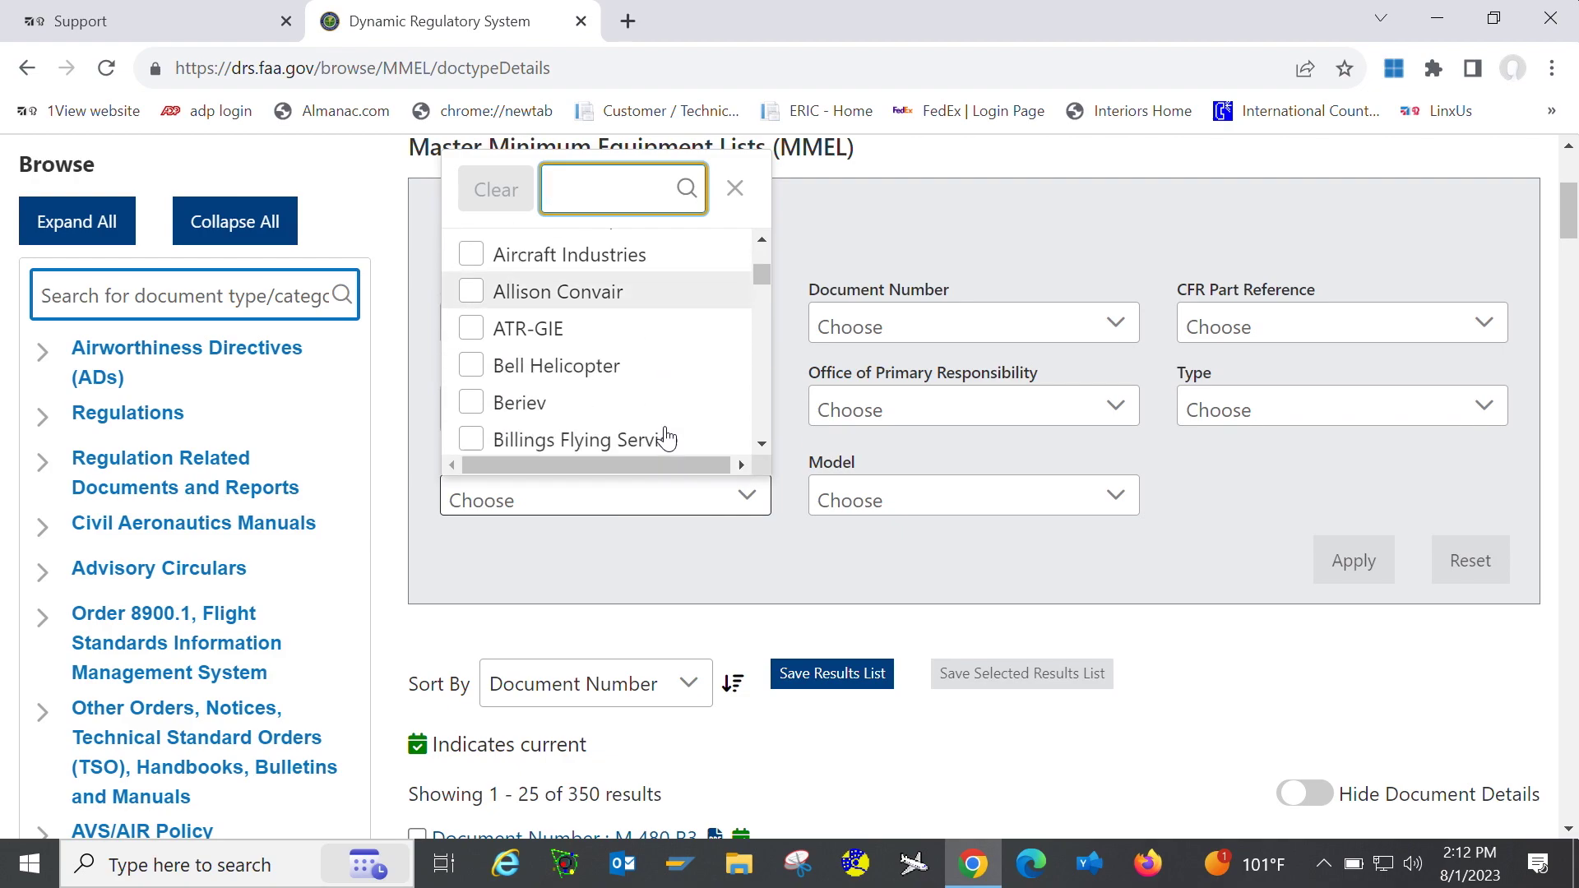
pyautogui.scroll(-1, 667, 435)
pyautogui.scroll(-2, 667, 435)
pyautogui.scroll(-1, 666, 435)
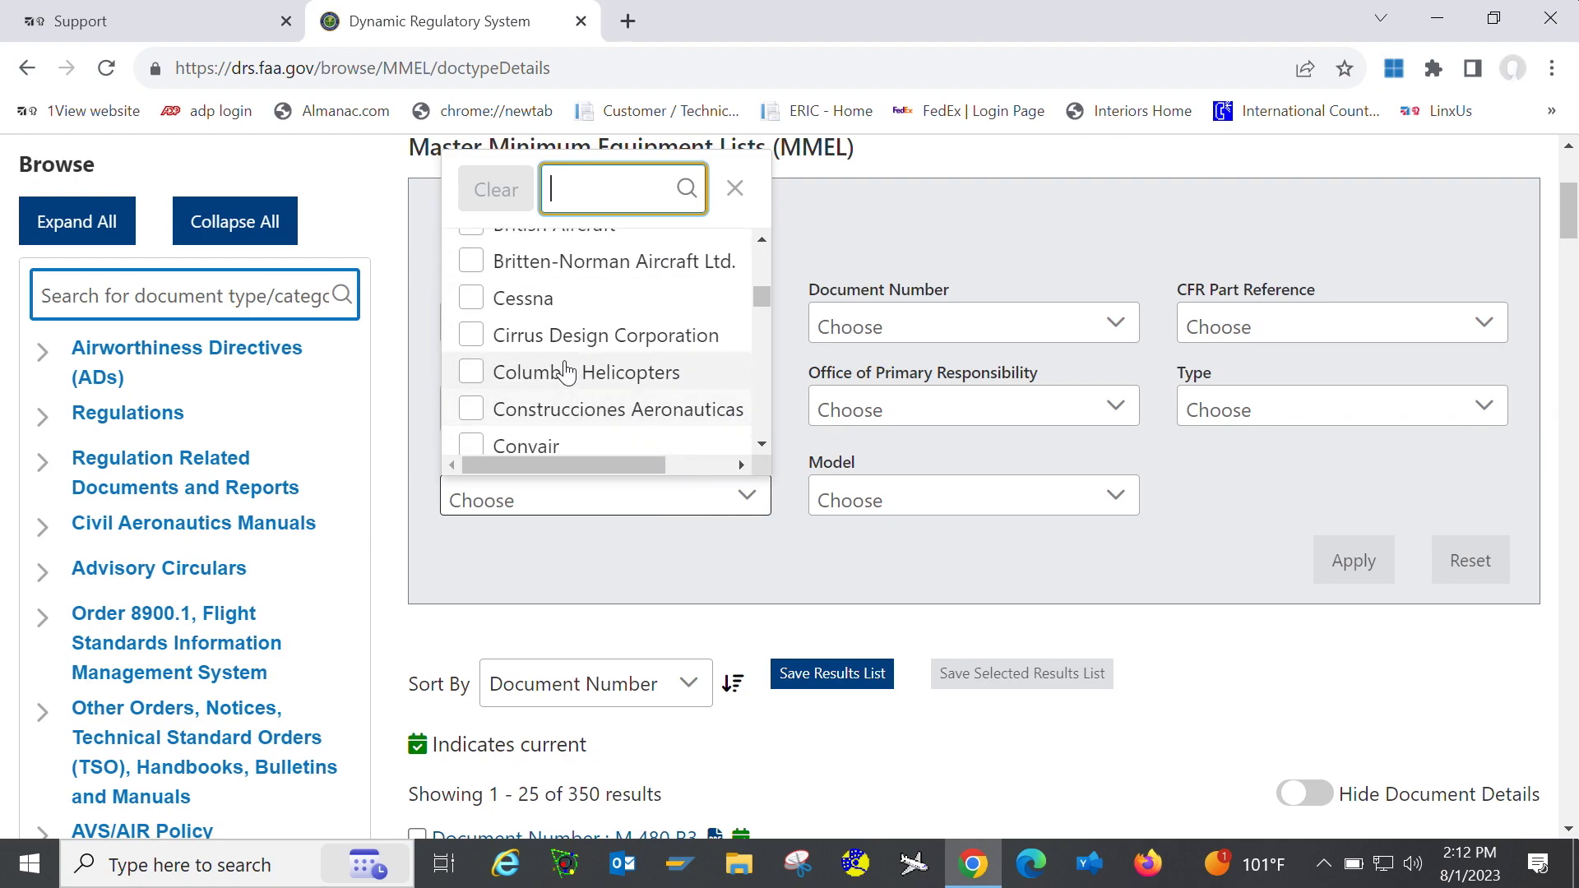
# Step: Select Cessna and Textron Aviation as manufacturers and CE-525A as the model
pyautogui.click(472, 285)
pyautogui.scroll(-2, 629, 359)
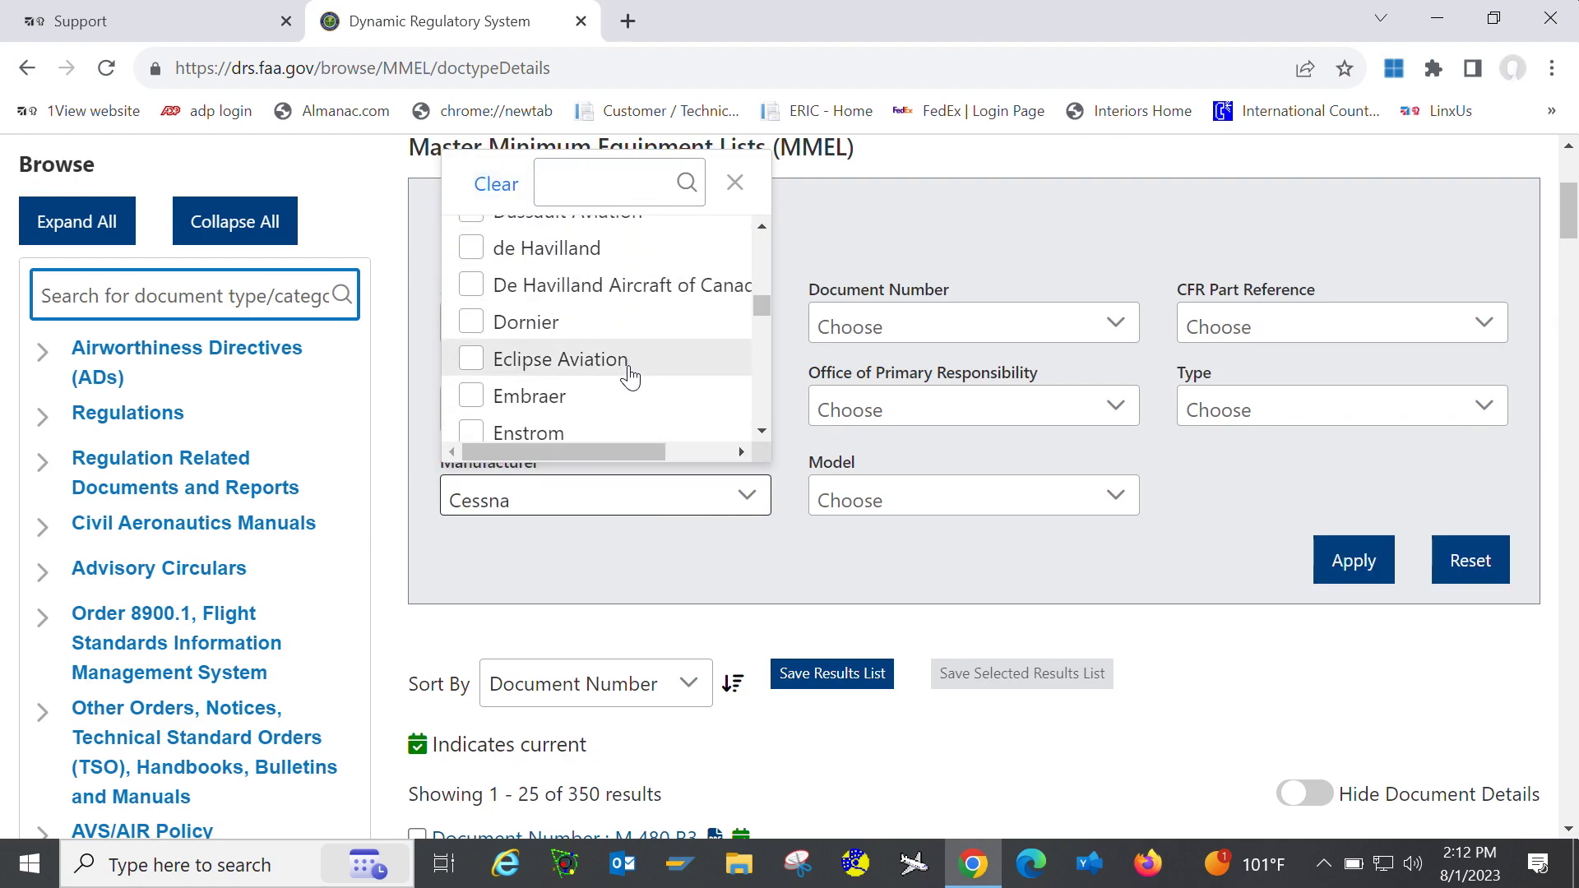
pyautogui.scroll(-2, 629, 370)
pyautogui.scroll(-3, 630, 376)
pyautogui.scroll(-2, 631, 377)
pyautogui.scroll(-1, 631, 375)
pyautogui.scroll(-3, 631, 380)
pyautogui.scroll(-3, 631, 380)
pyautogui.scroll(-2, 631, 376)
pyautogui.scroll(-1, 630, 376)
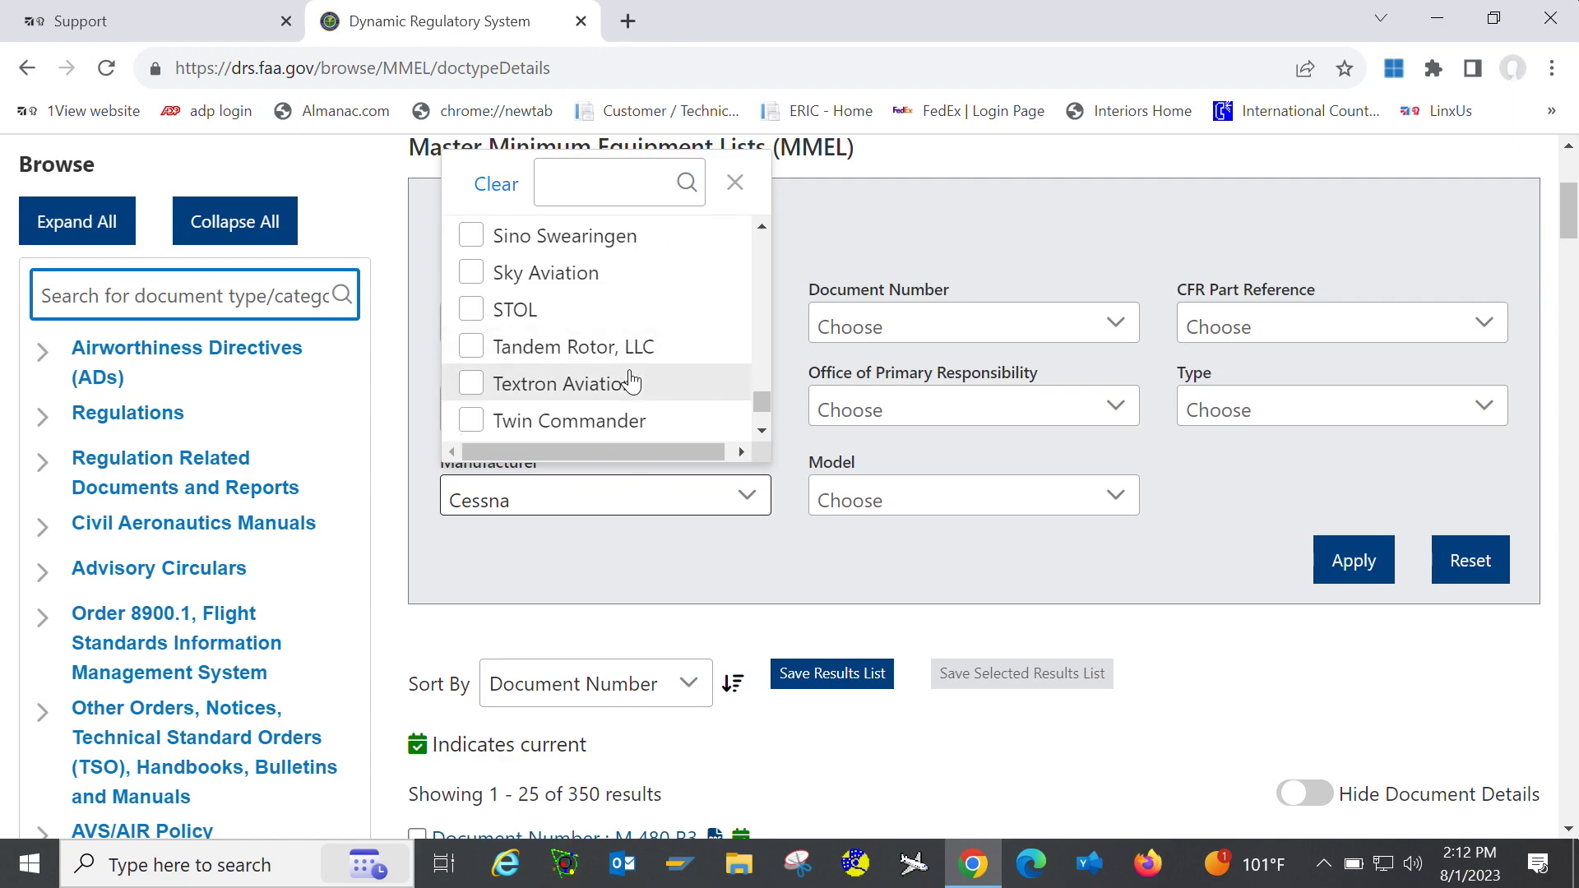
pyautogui.click(471, 384)
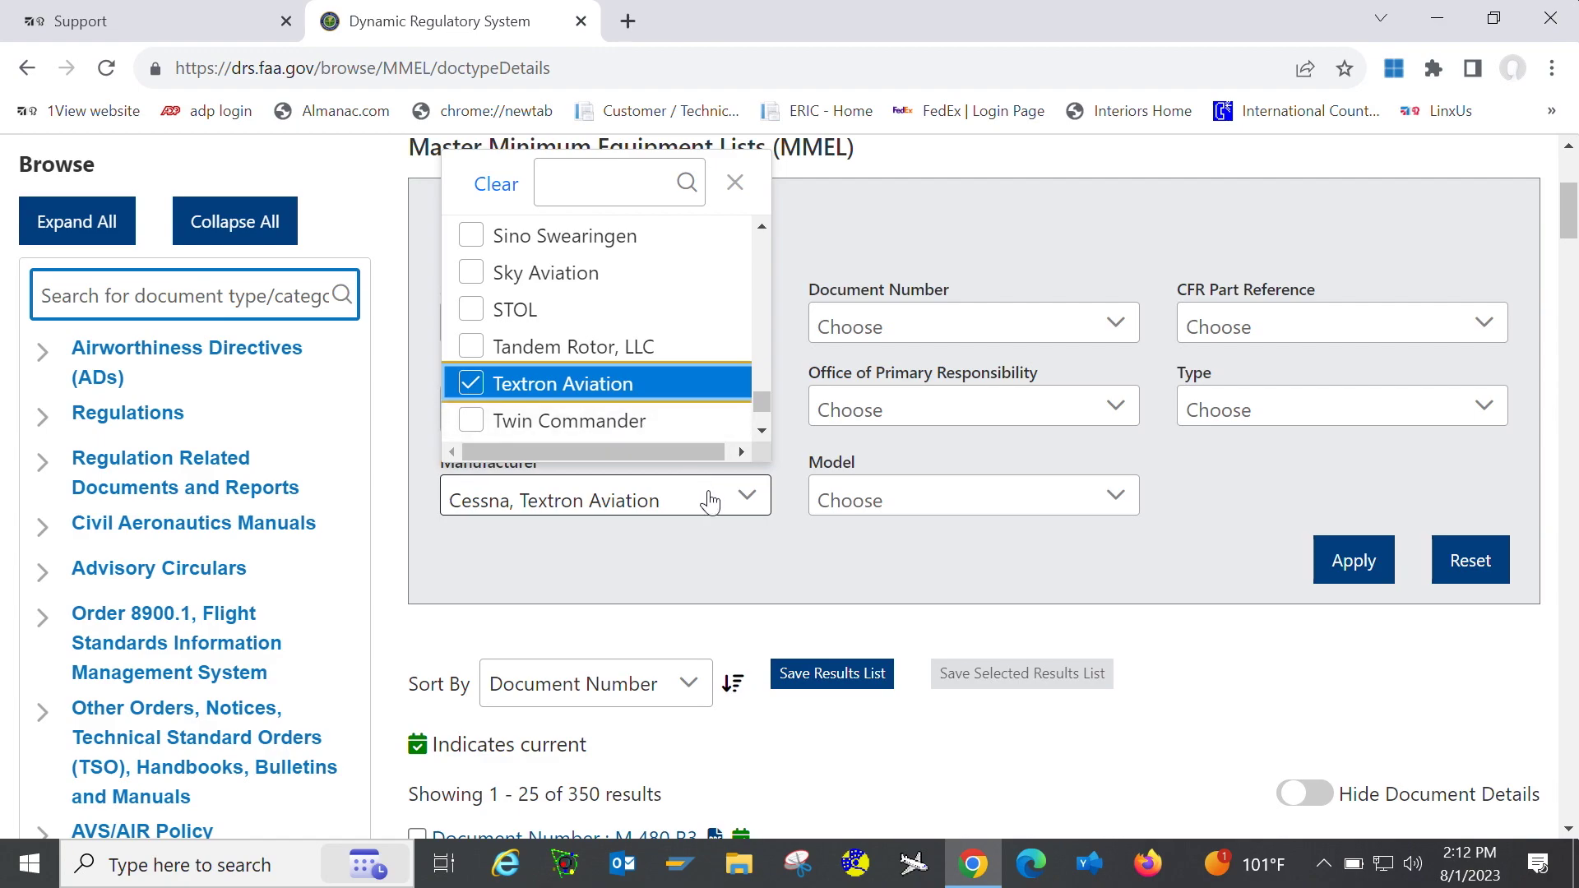
pyautogui.click(779, 569)
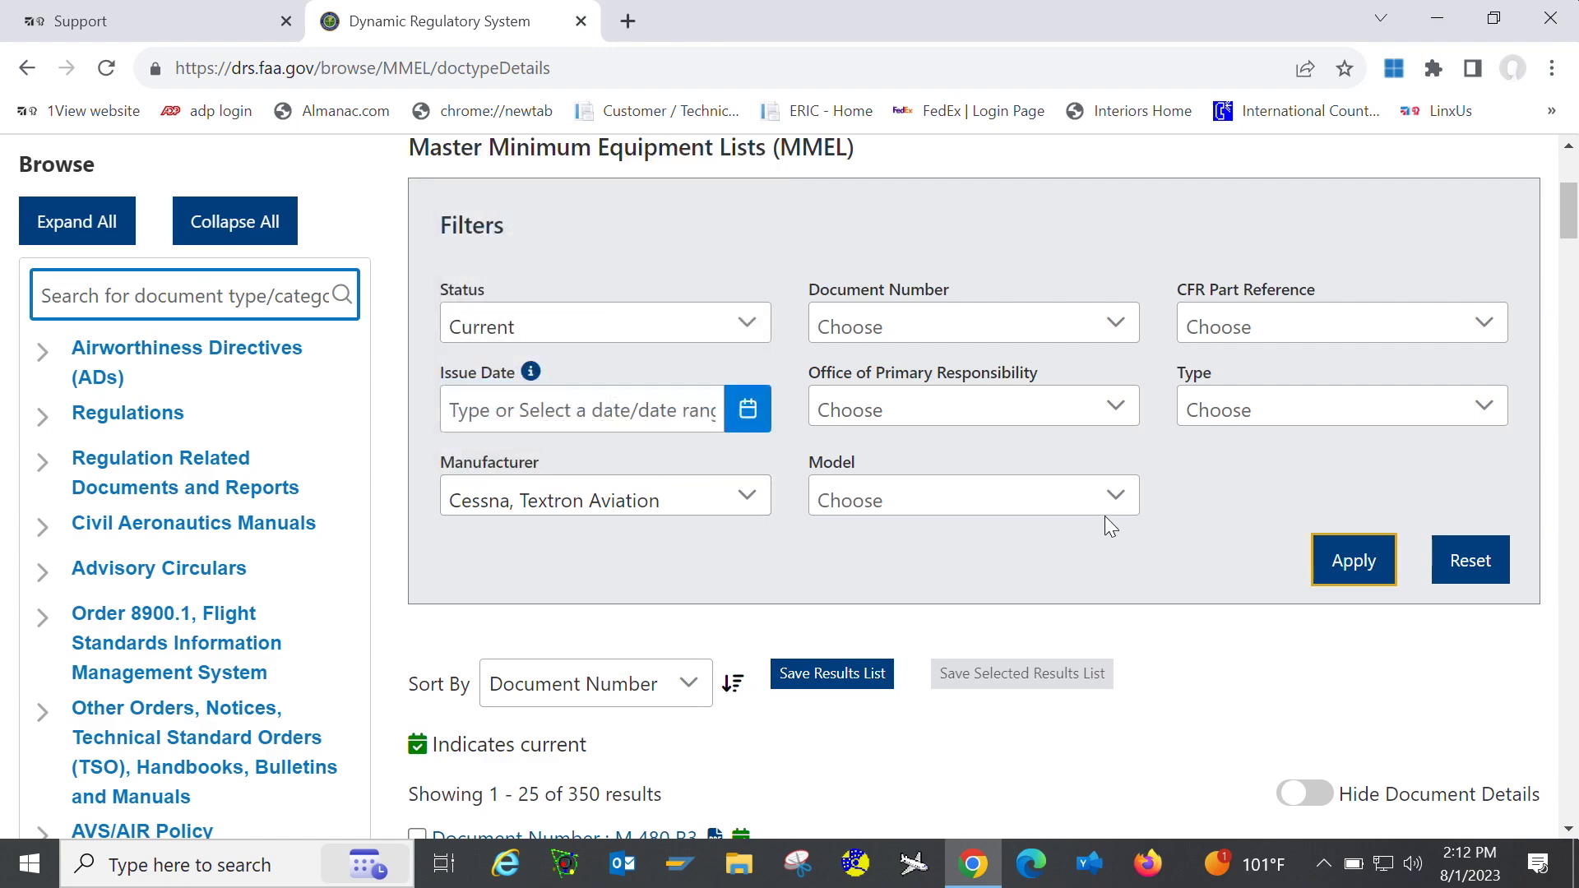
pyautogui.click(1116, 499)
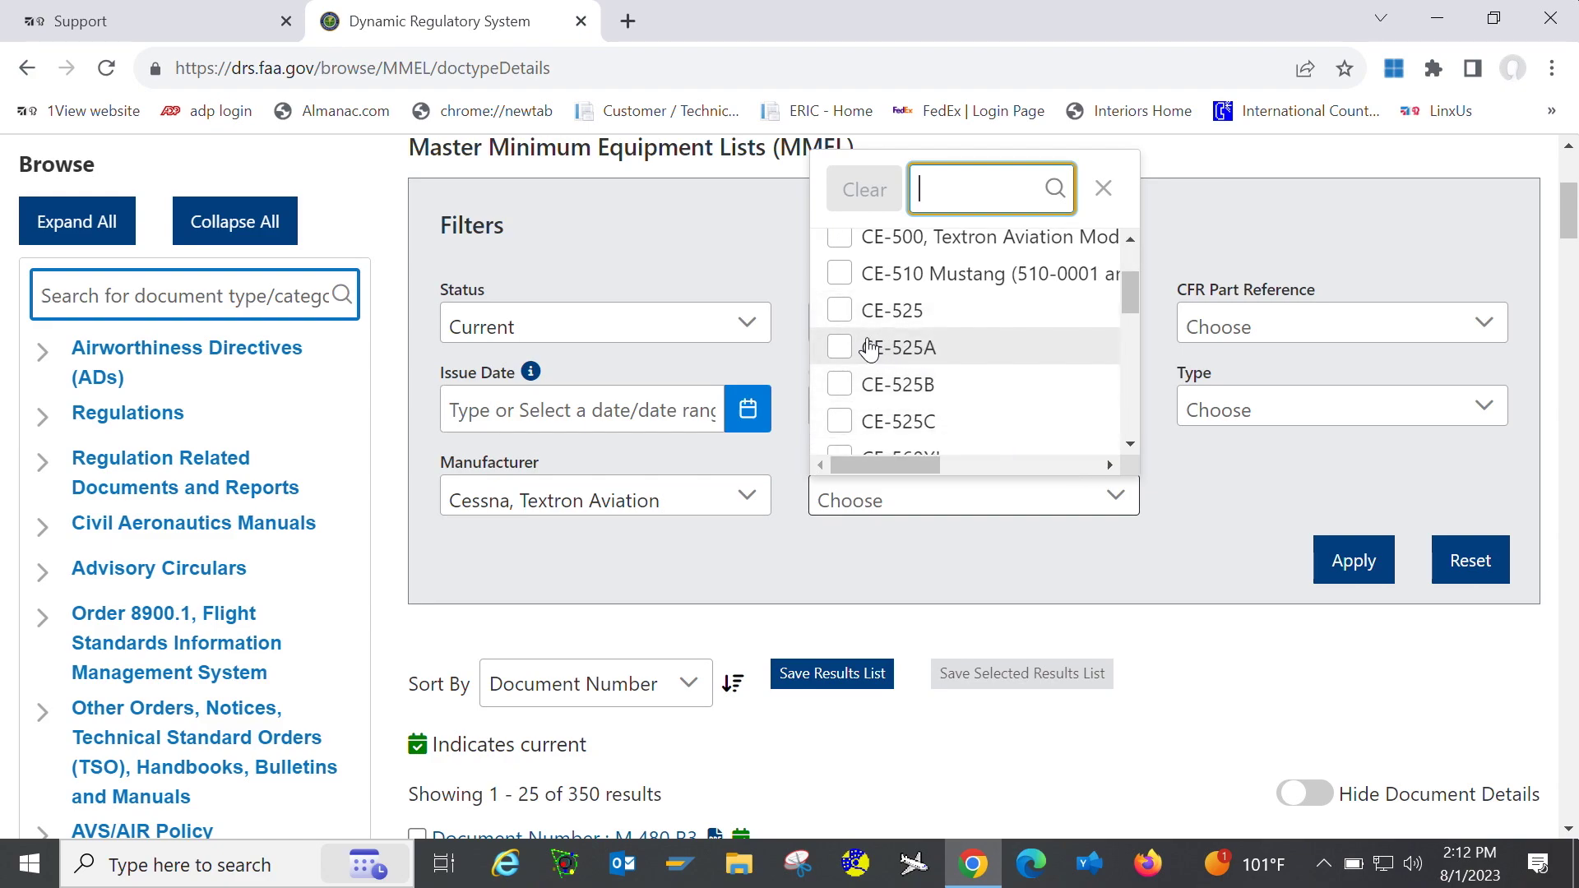
pyautogui.click(841, 348)
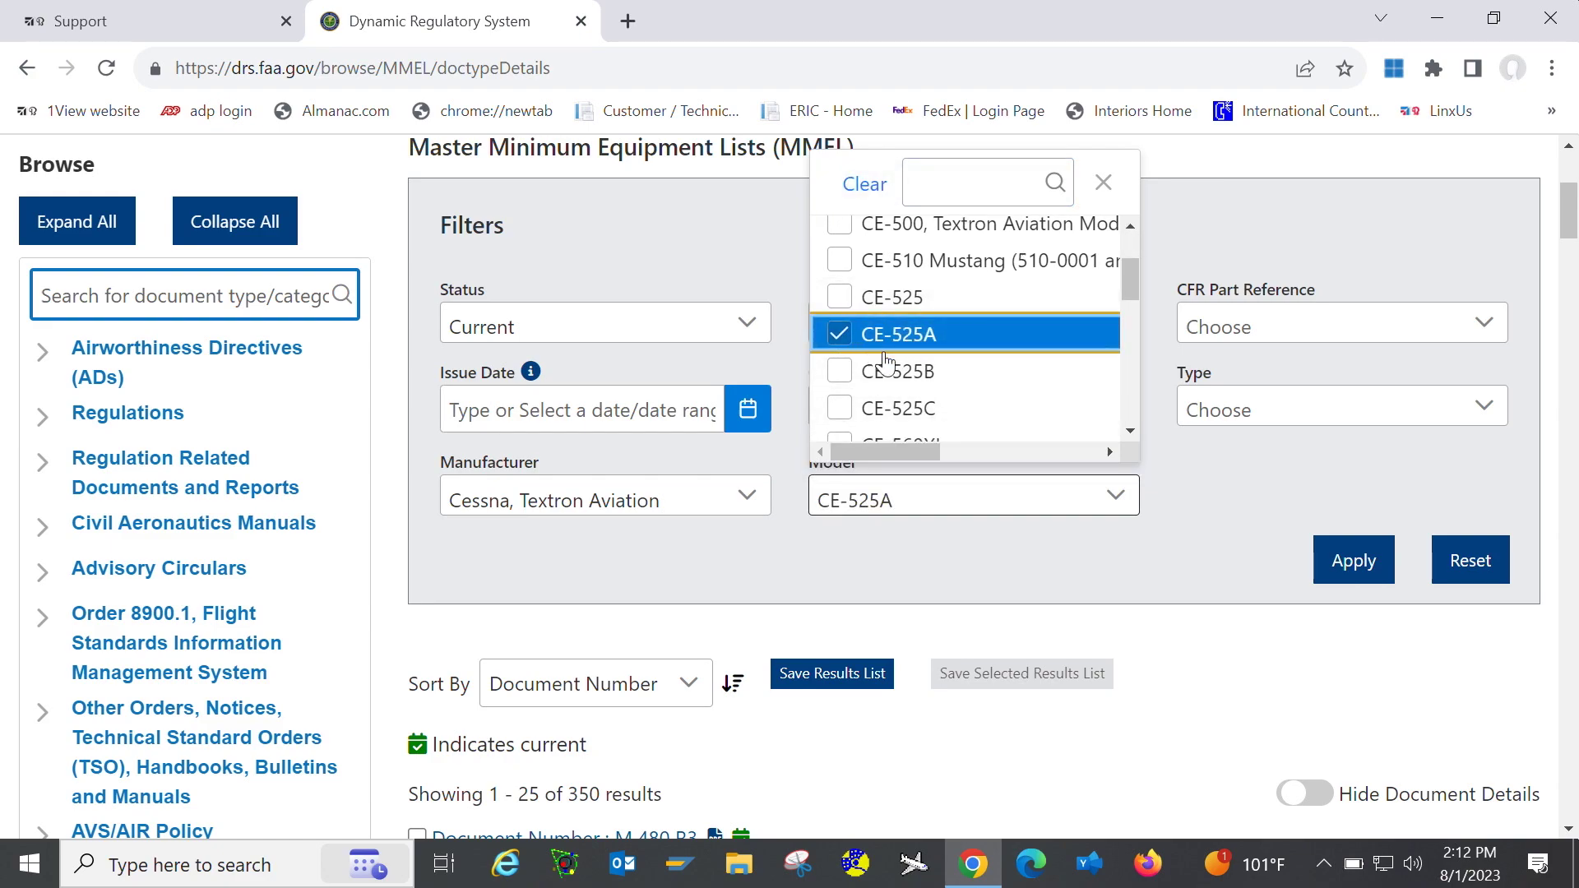
pyautogui.click(1102, 554)
# Step: Apply the filters, then mark and open the M CE-525A R2 document
pyautogui.click(1334, 571)
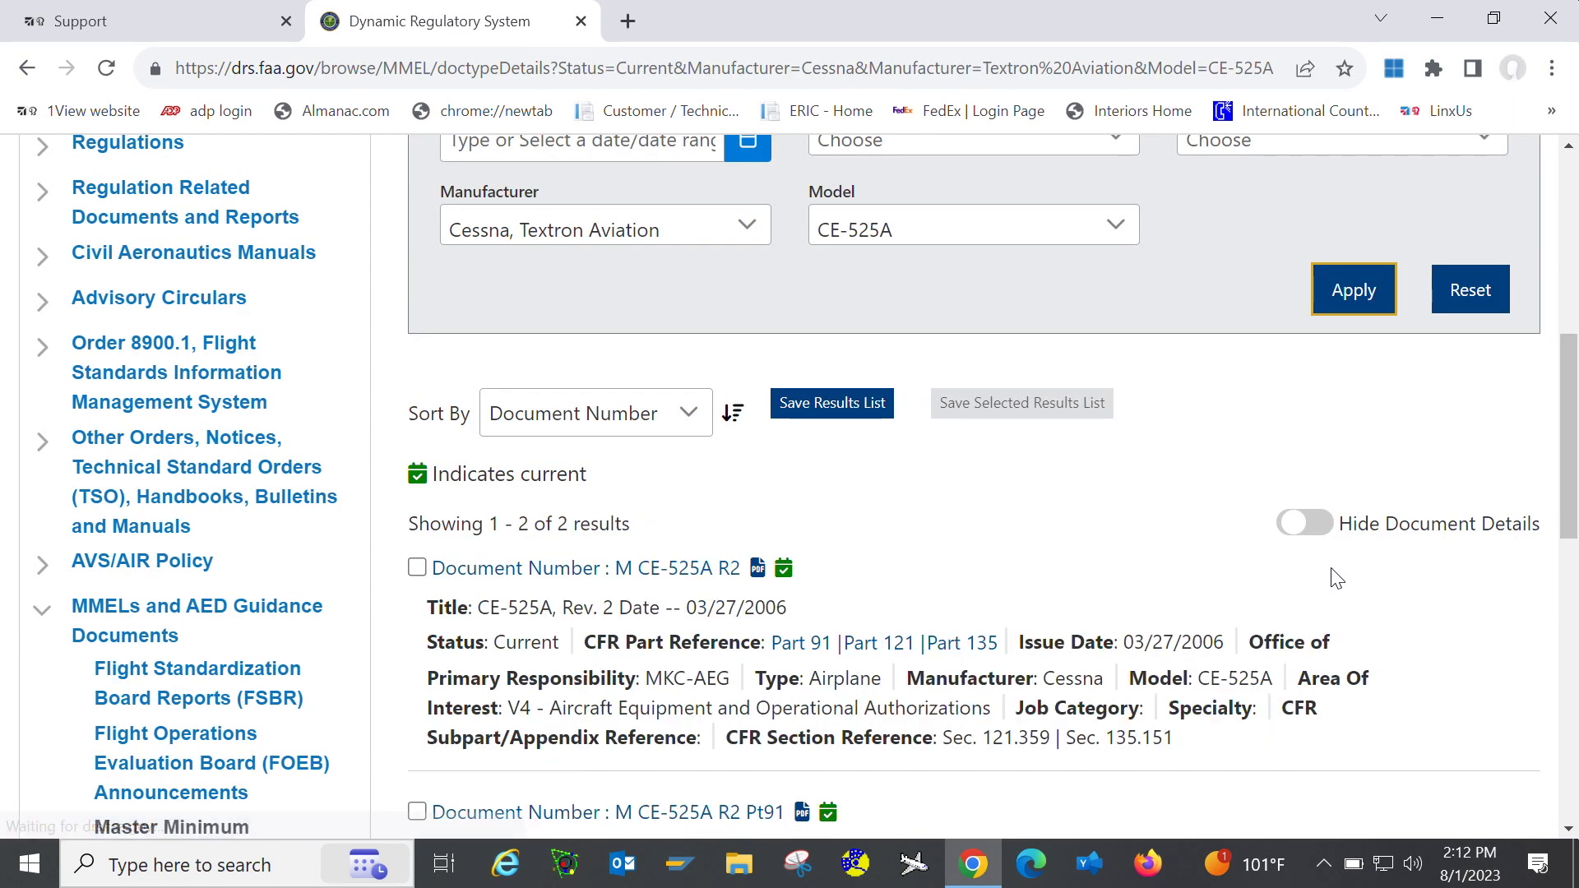
pyautogui.scroll(-1, 1097, 540)
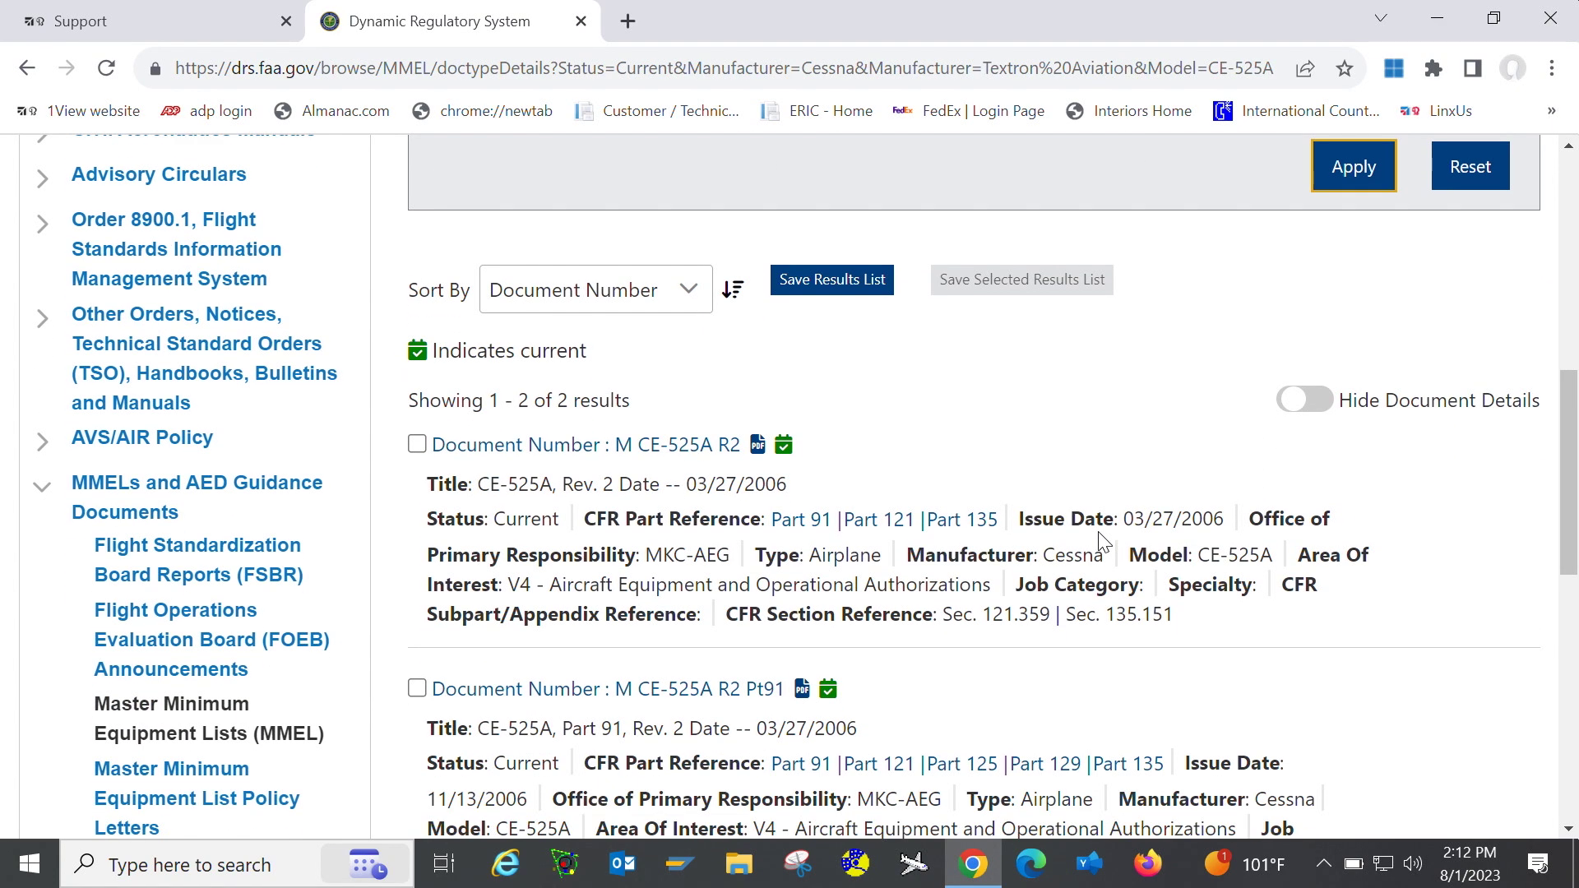
pyautogui.scroll(-1, 1101, 543)
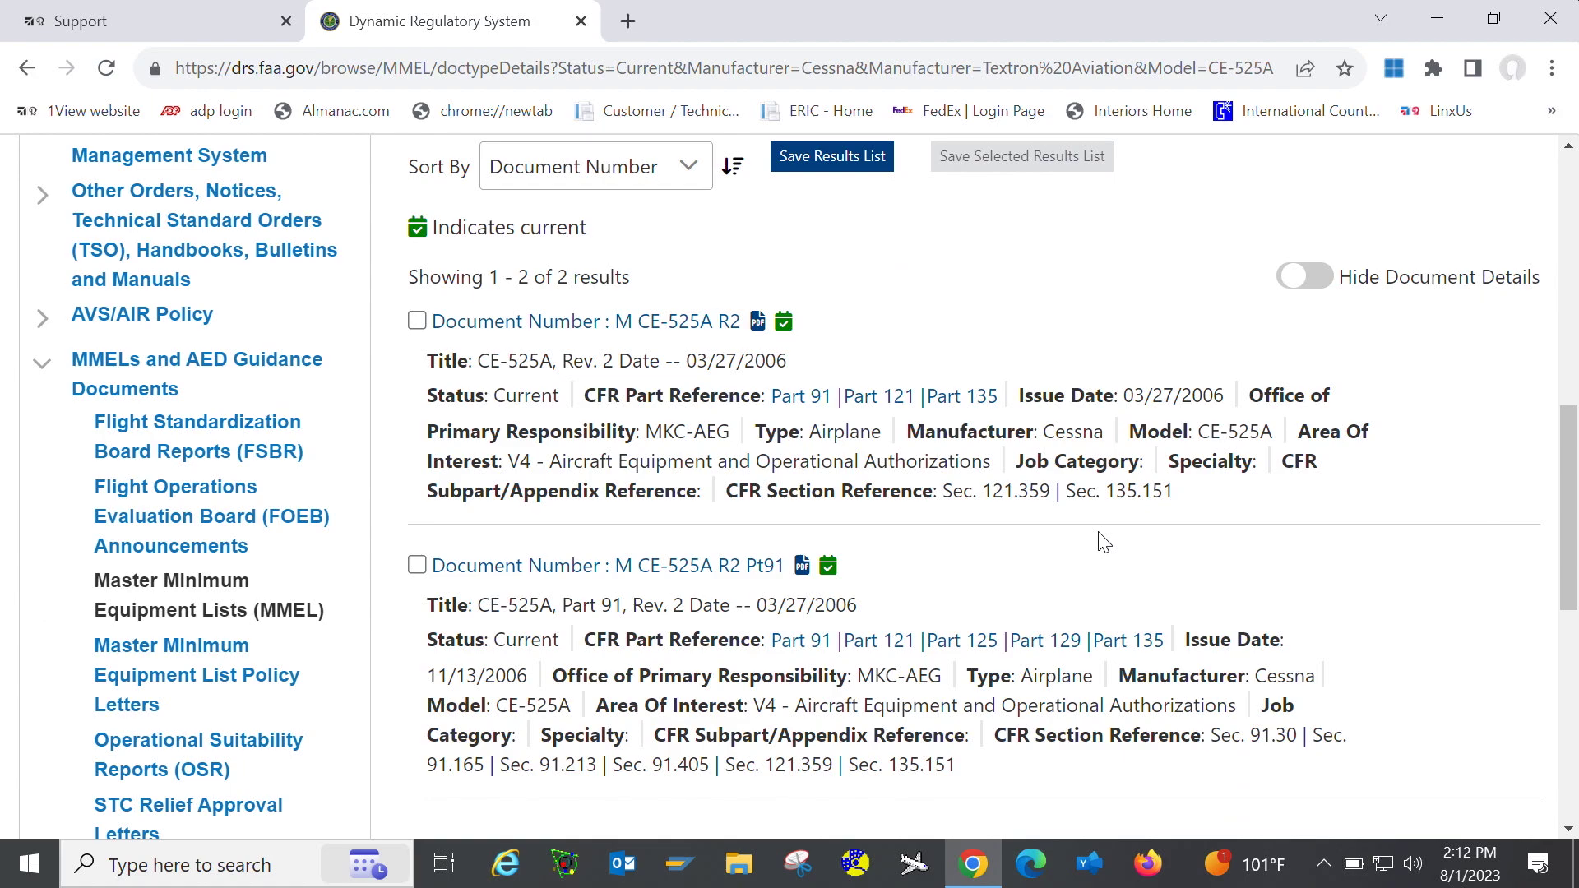
pyautogui.click(417, 321)
pyautogui.scroll(-1, 920, 323)
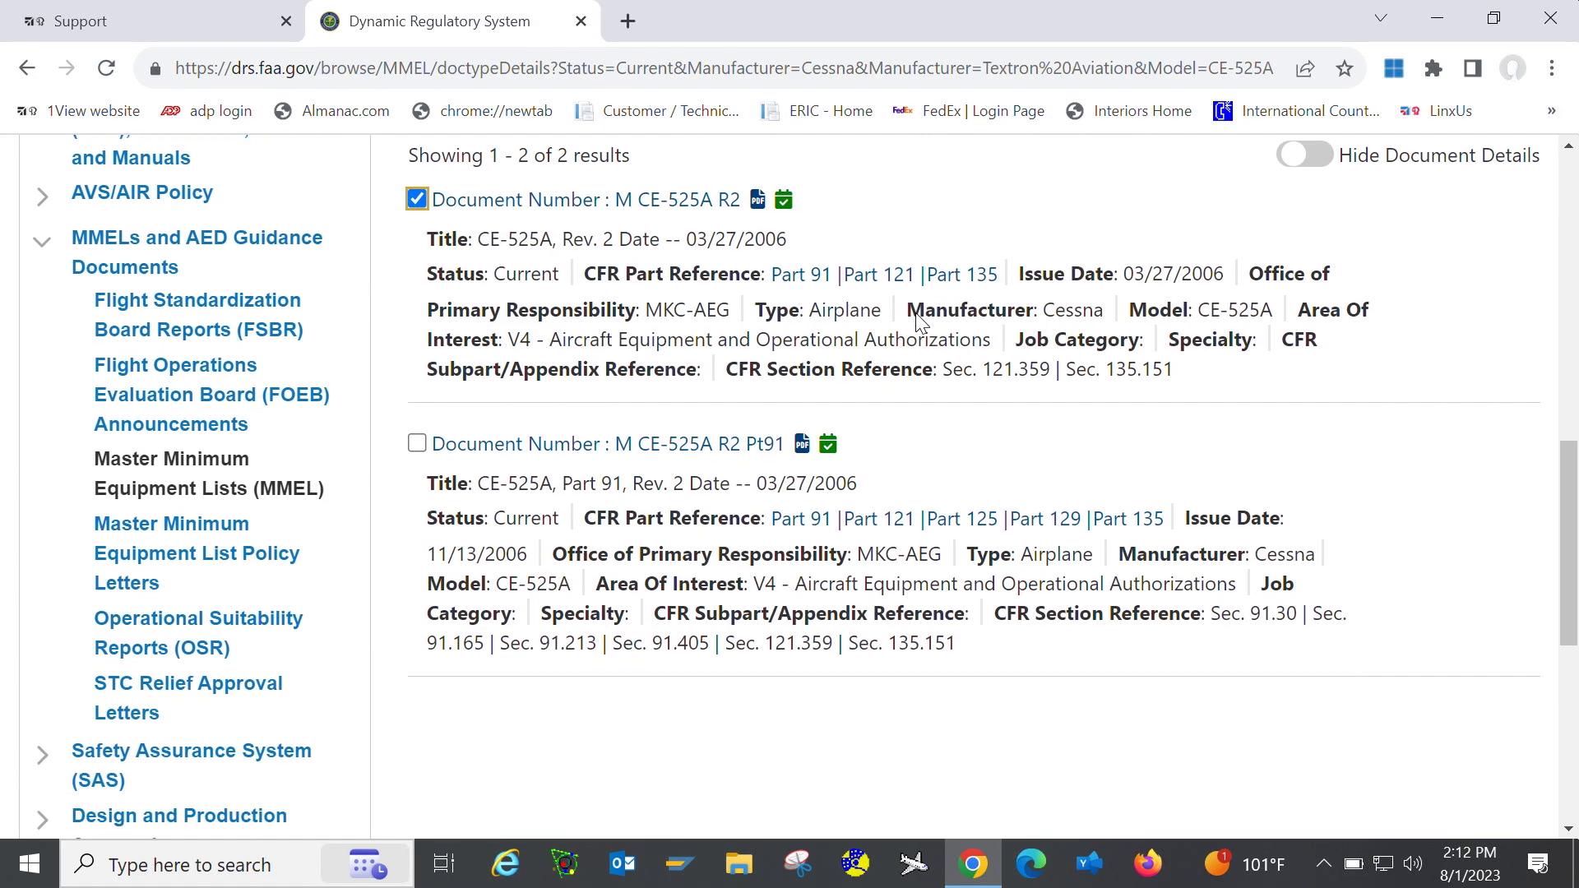
pyautogui.click(726, 200)
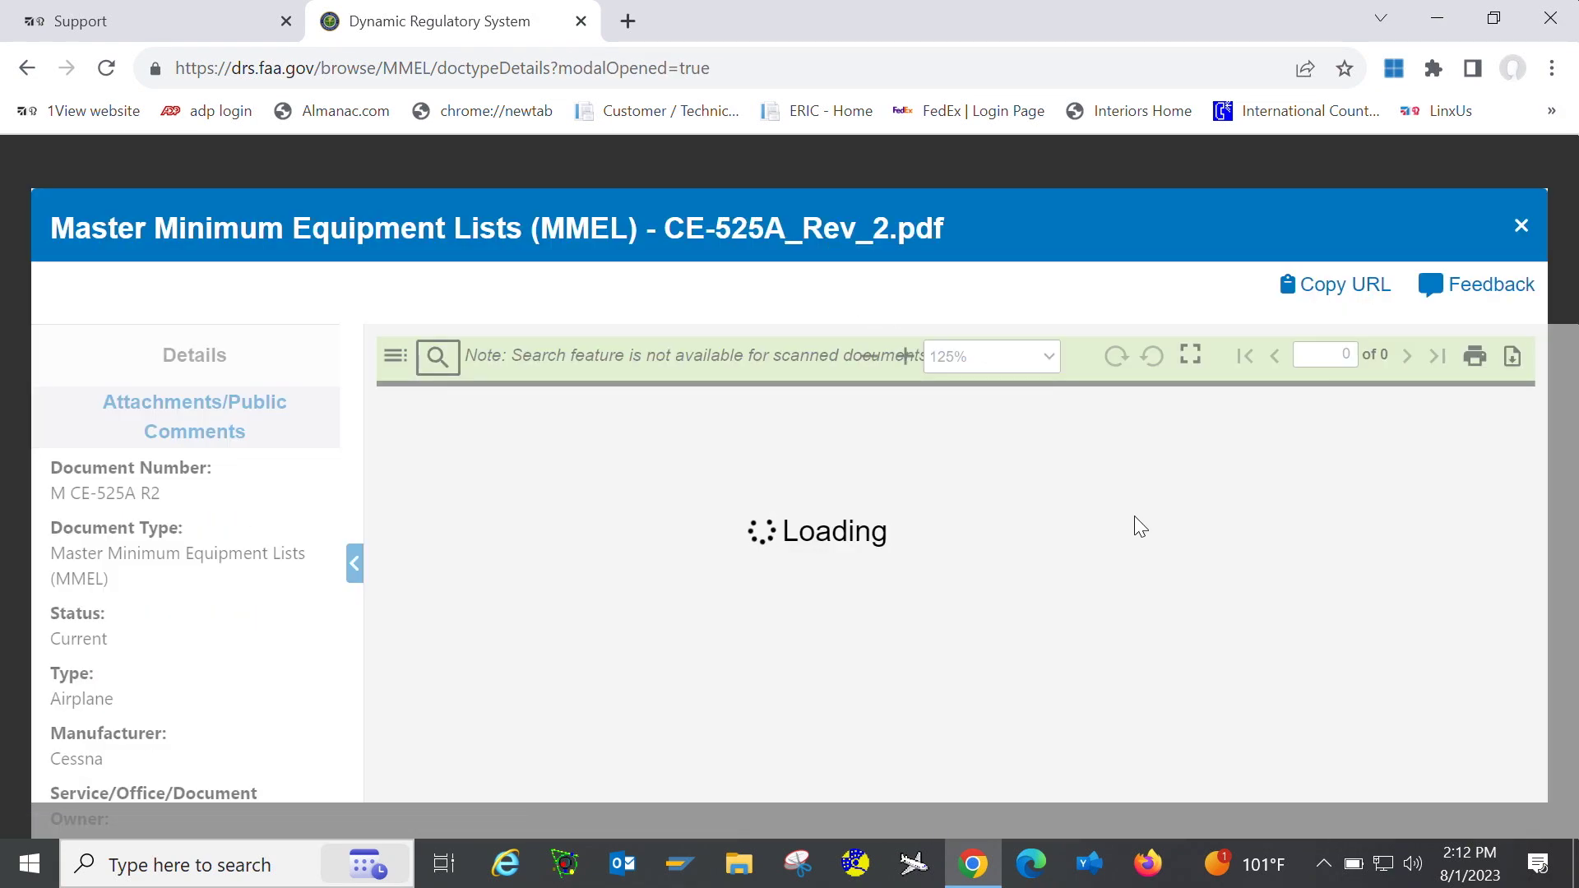
pyautogui.scroll(-3, 1137, 522)
pyautogui.scroll(-3, 1136, 522)
pyautogui.scroll(-2, 1136, 521)
pyautogui.scroll(-3, 1139, 526)
pyautogui.scroll(-2, 1138, 527)
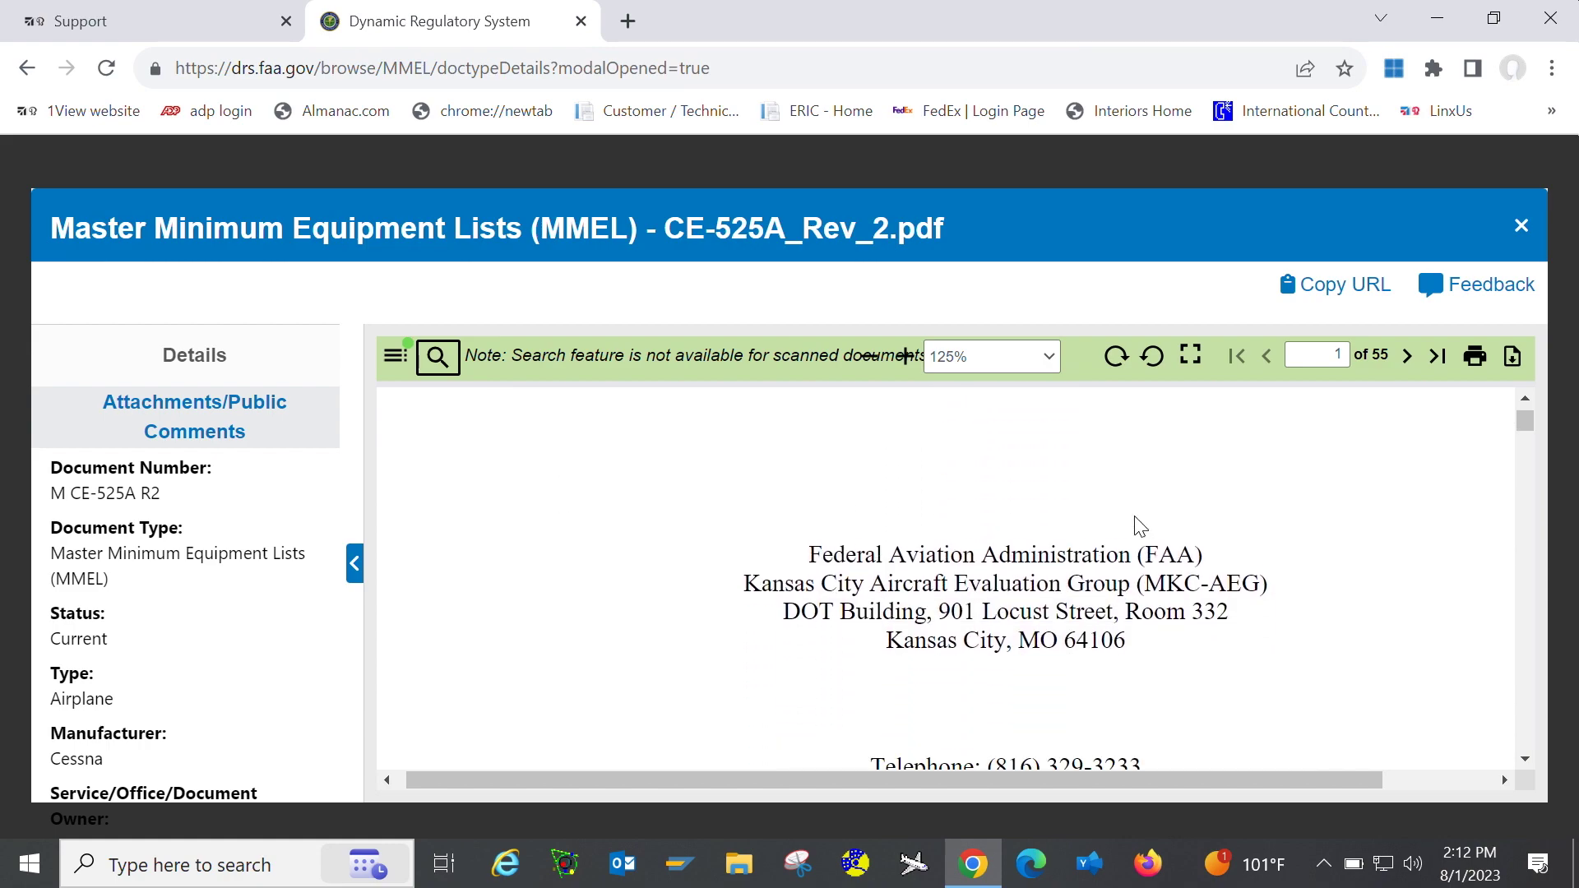
pyautogui.scroll(-3, 1139, 526)
pyautogui.scroll(-3, 1139, 526)
pyautogui.scroll(-2, 1138, 527)
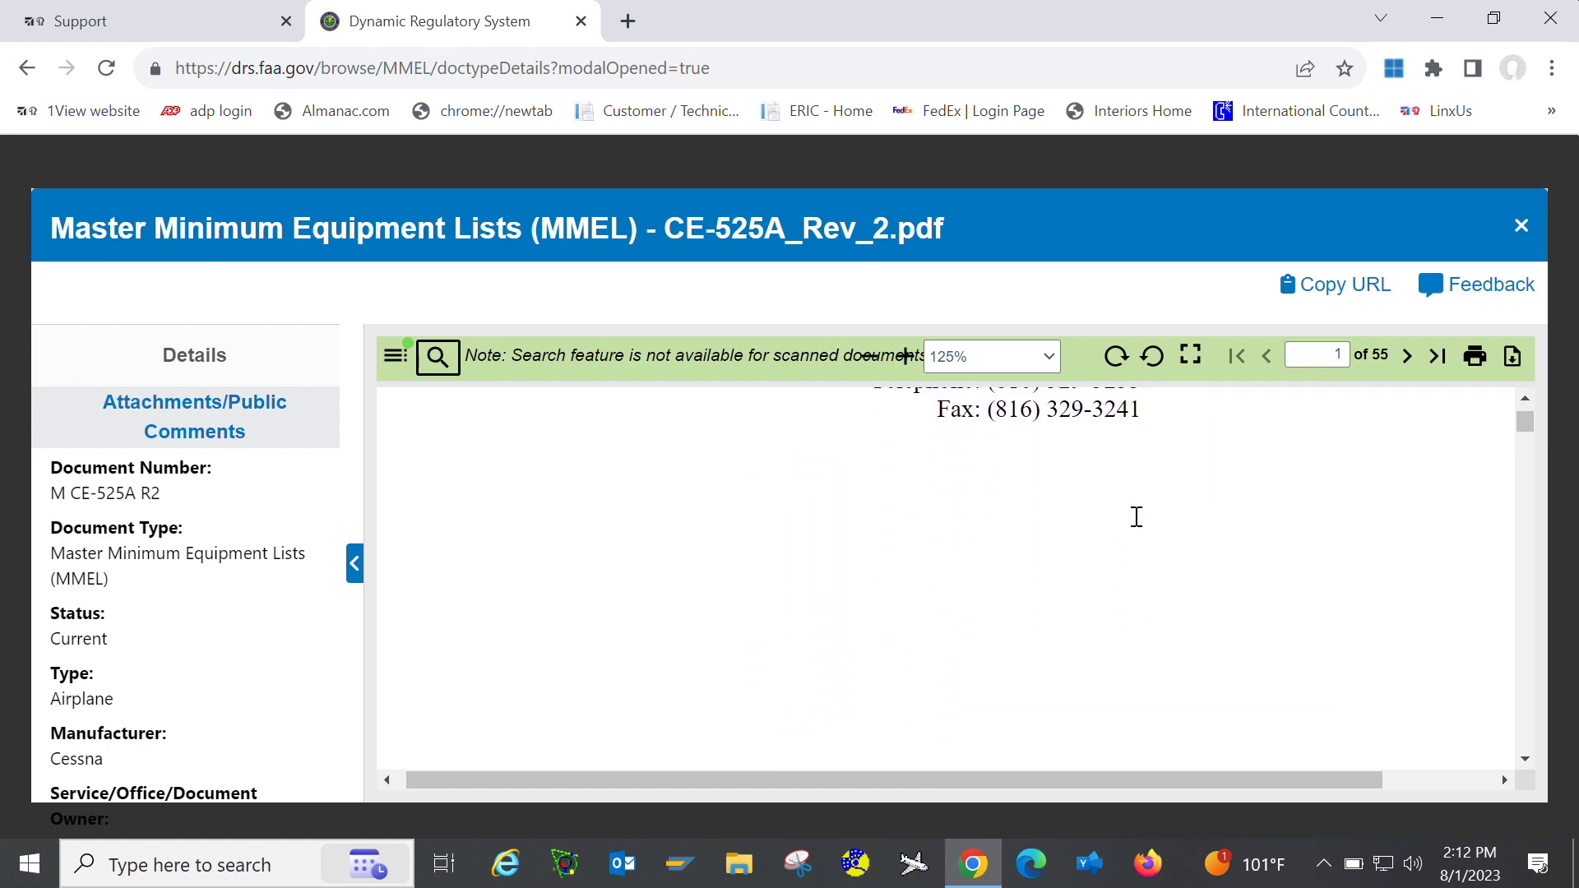
pyautogui.scroll(3, 1135, 597)
pyautogui.scroll(2, 1135, 596)
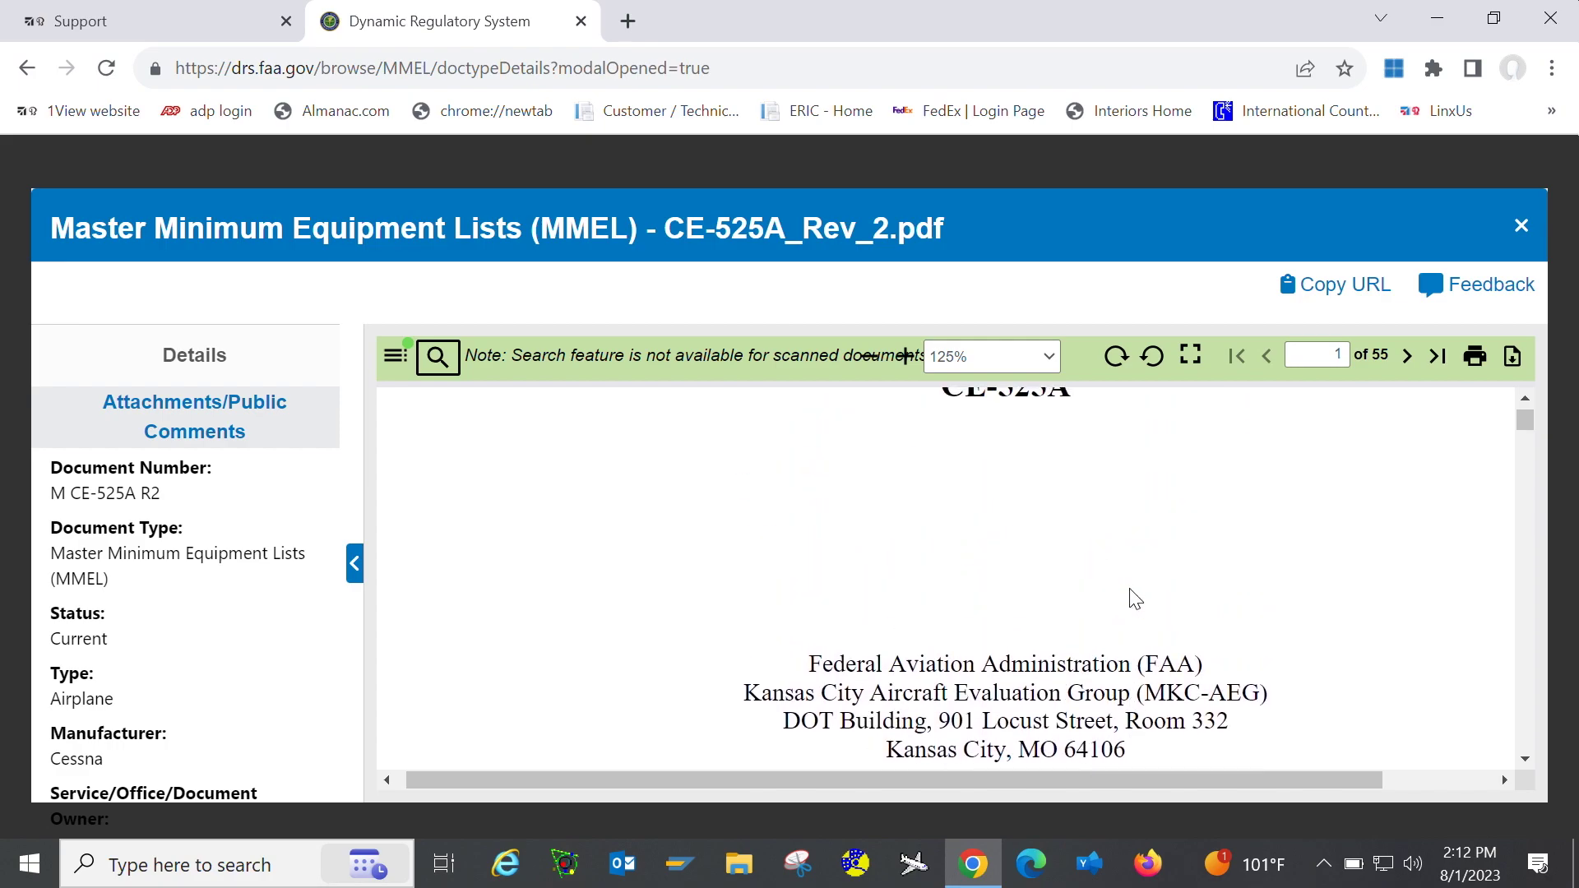
pyautogui.scroll(4, 1134, 596)
pyautogui.scroll(3, 1135, 597)
pyautogui.scroll(2, 1135, 601)
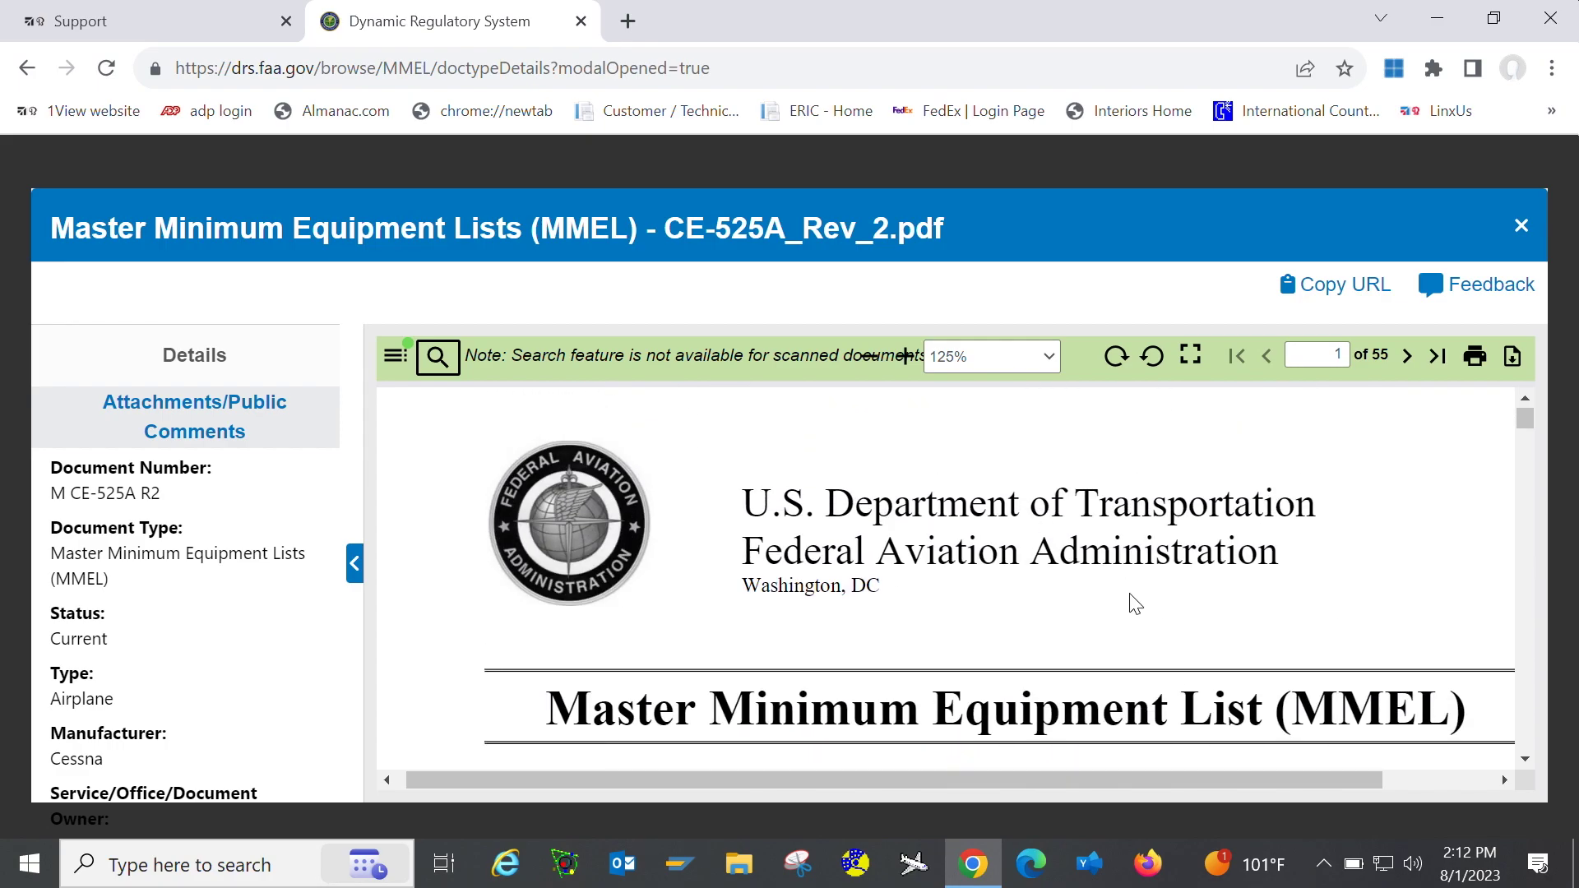